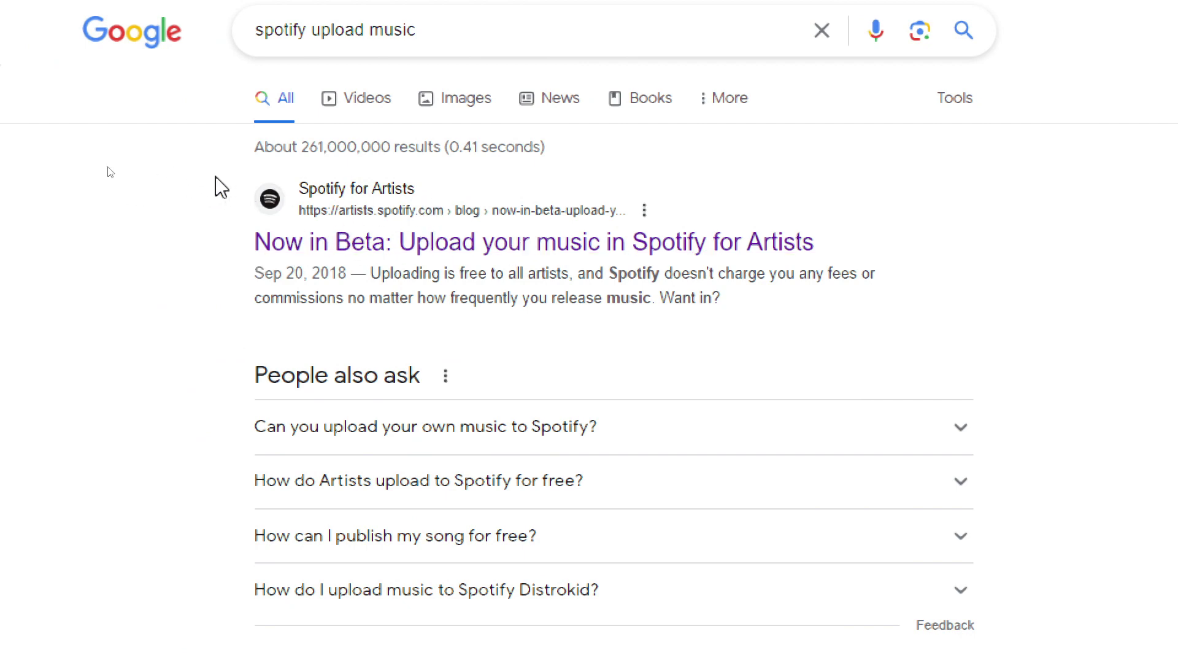
# - From the upload article, start Get access as an artist or manager and sign in with Google
pyautogui.click(332, 195)
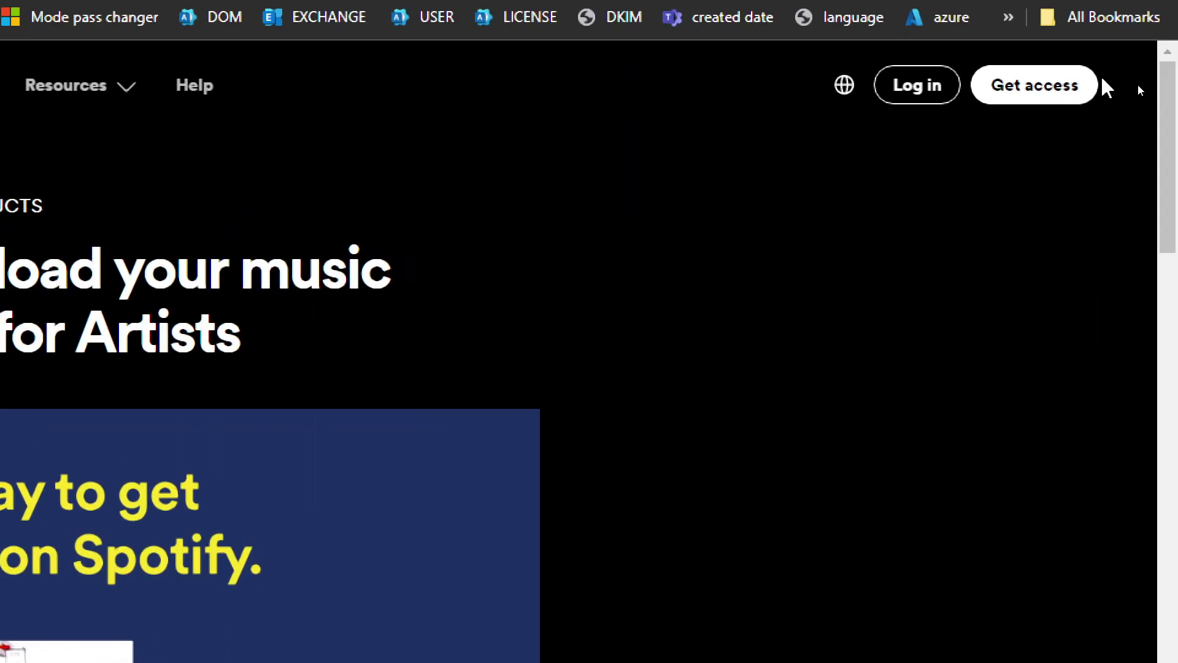
pyautogui.click(1112, 87)
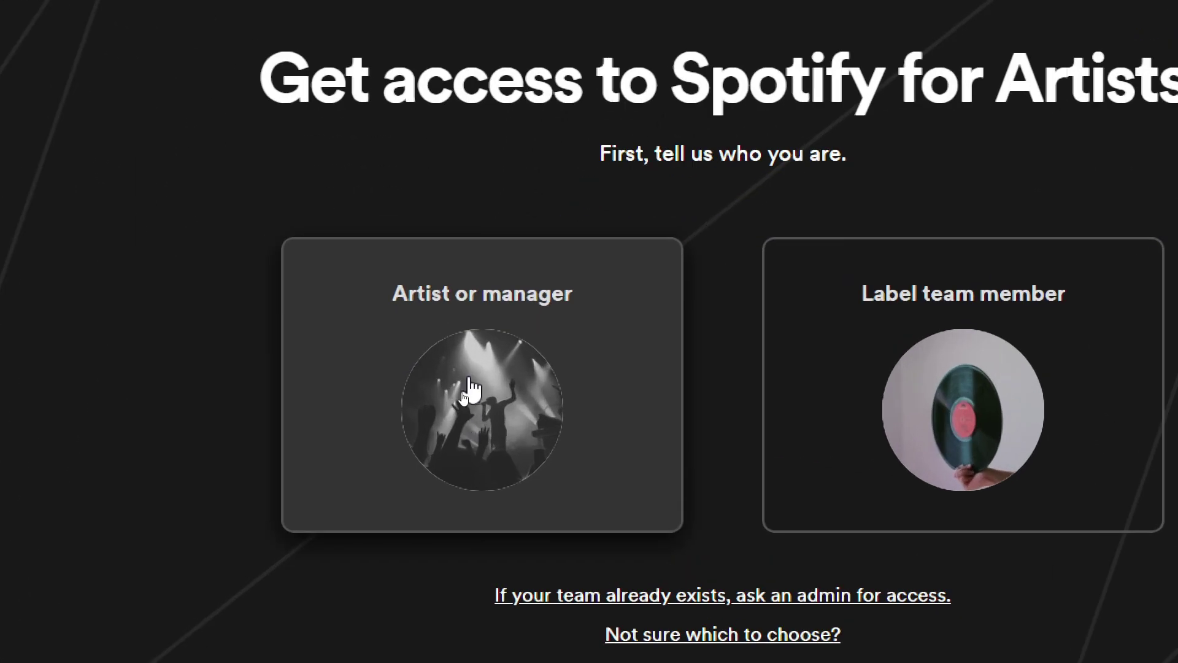
pyautogui.click(459, 411)
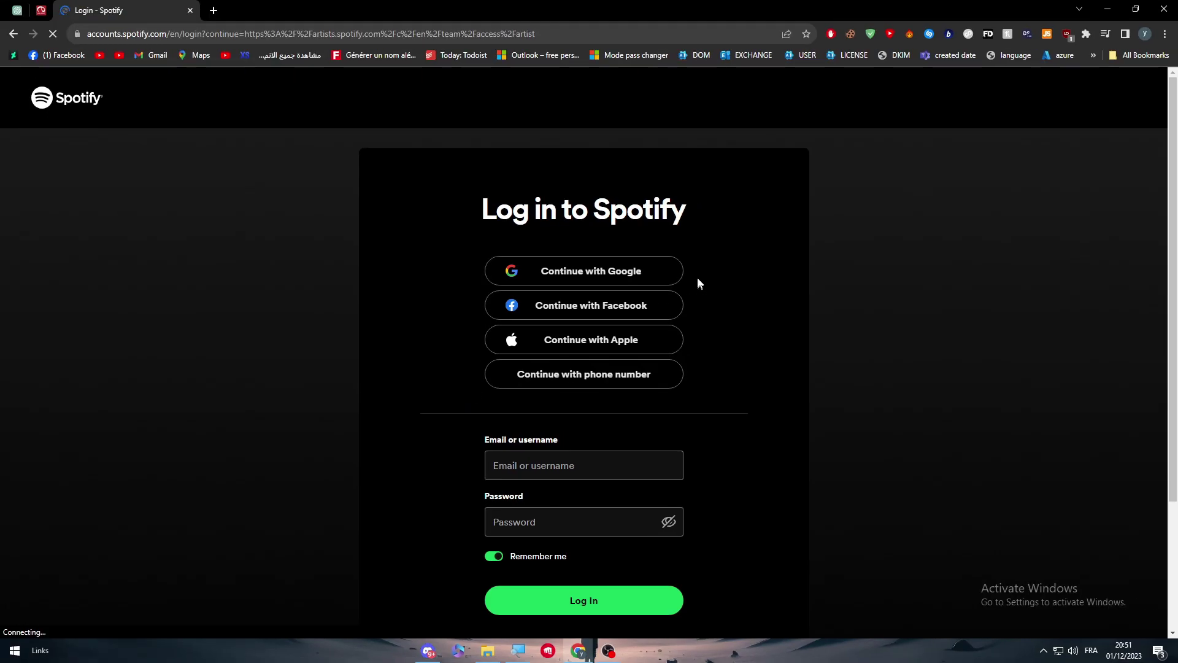
pyautogui.click(658, 268)
pyautogui.click(548, 281)
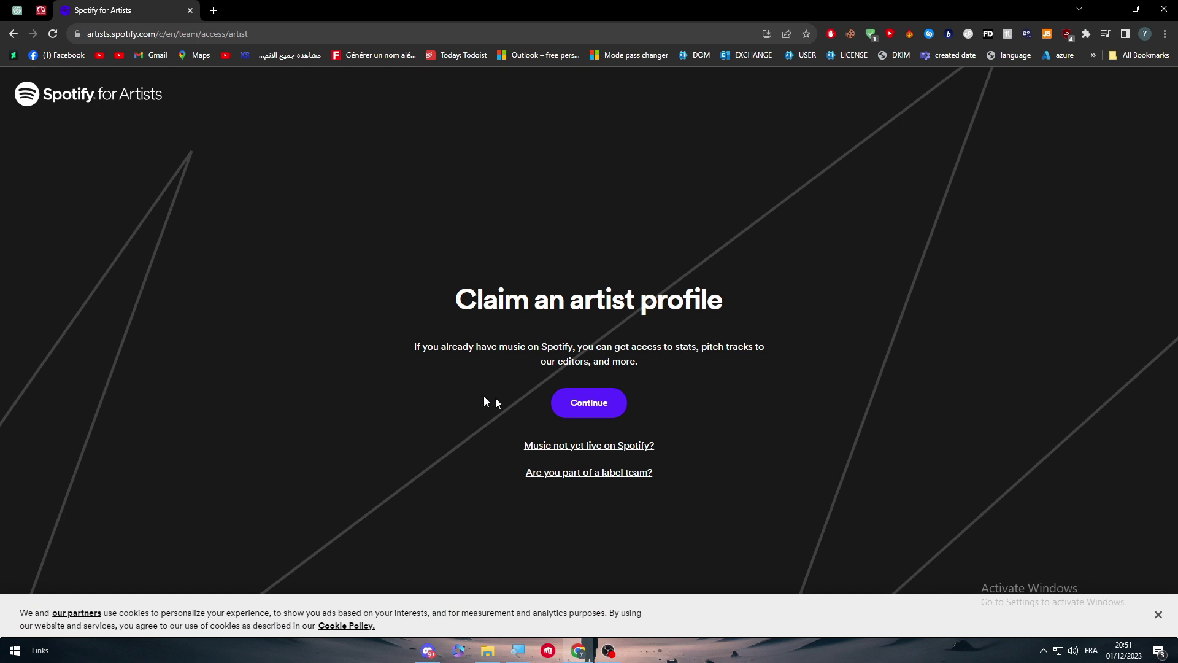
# - Confirm the Spotify account to reach the 'What profile are you claiming?' page
pyautogui.click(582, 411)
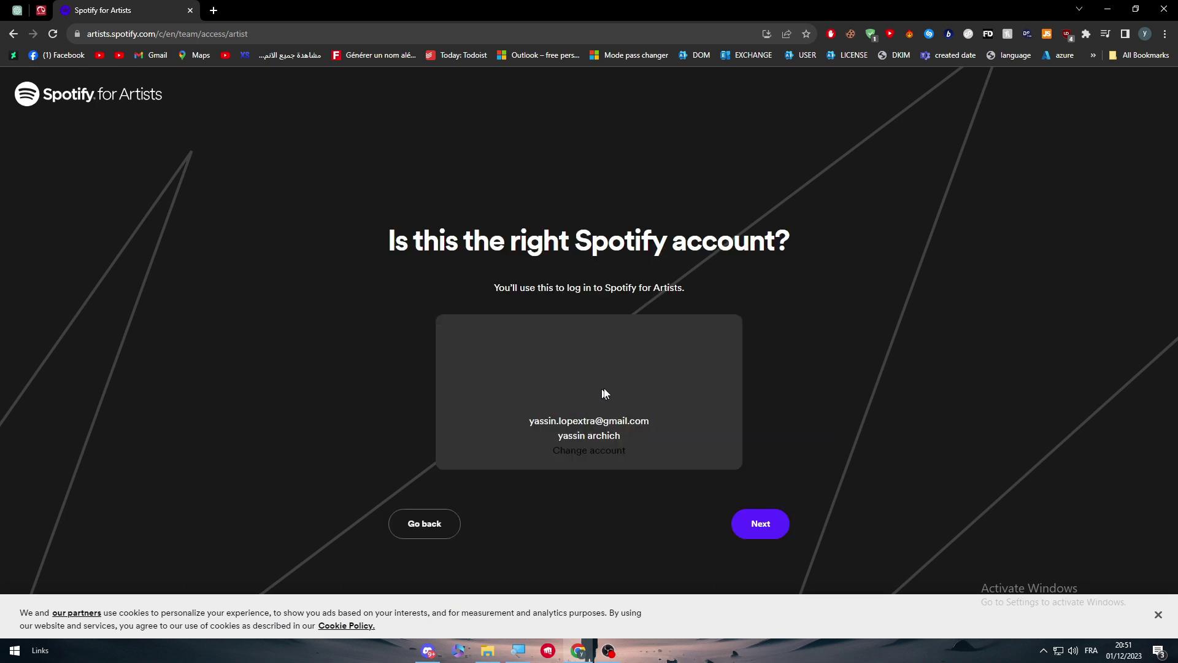
pyautogui.click(758, 528)
pyautogui.moveTo(439, 289); pyautogui.dragTo(727, 276)
pyautogui.click(692, 340)
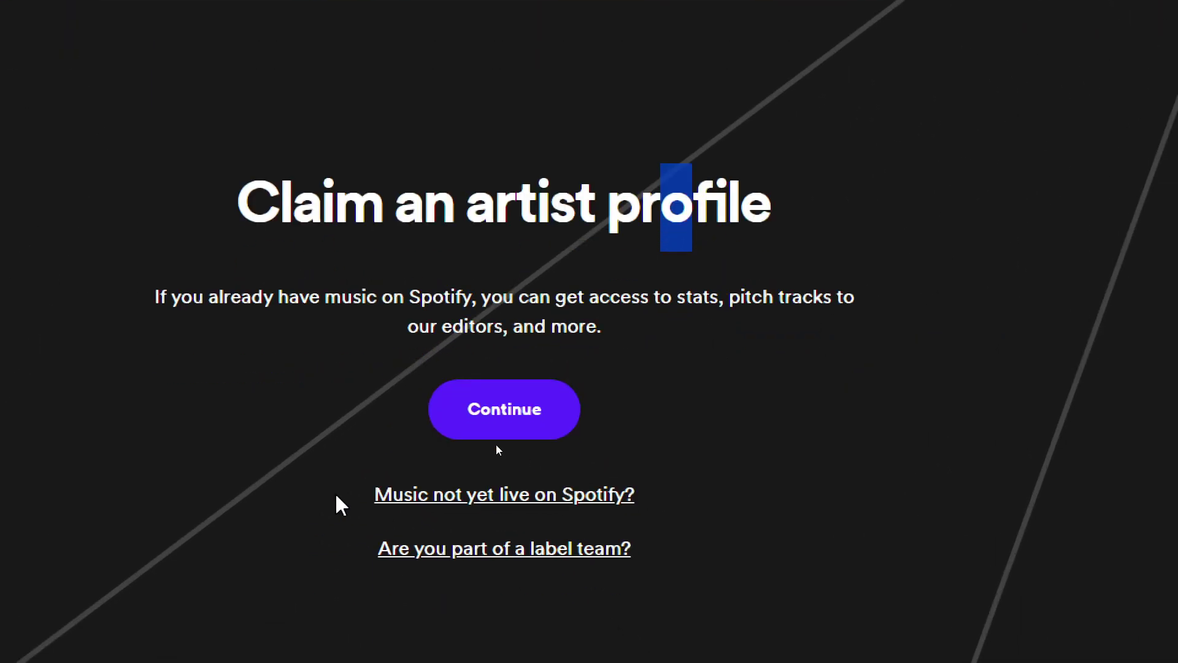
# - Open the 'Music not yet live on Spotify?' help article
pyautogui.click(710, 494)
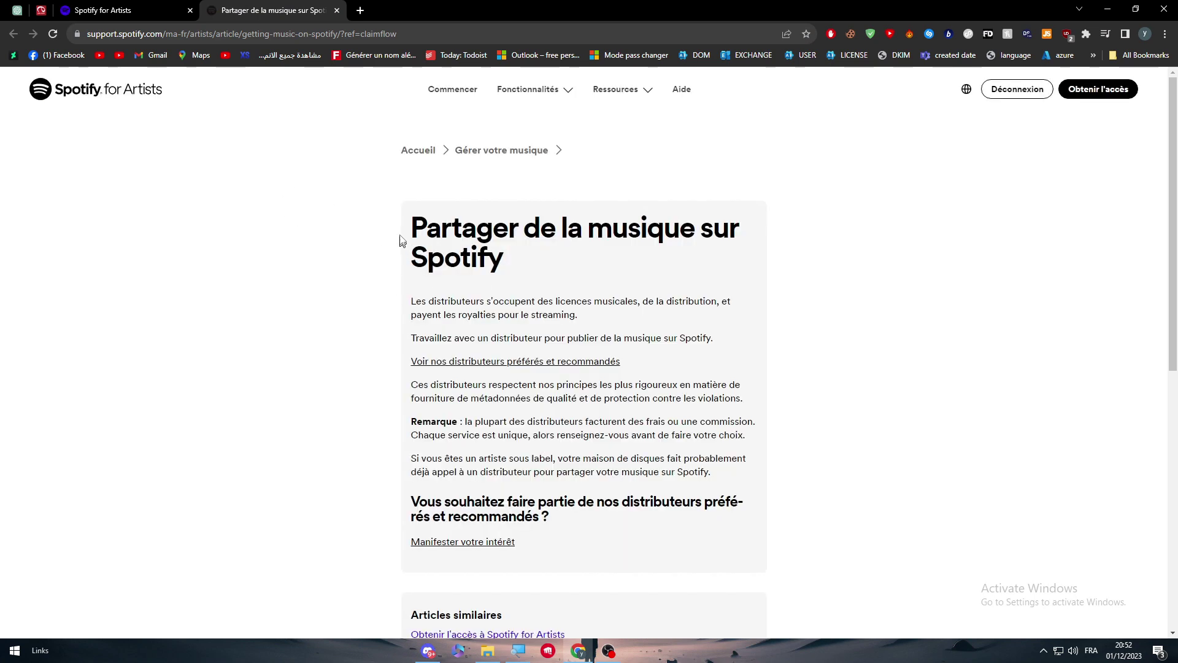
pyautogui.rightClick(565, 232)
pyautogui.click(836, 189)
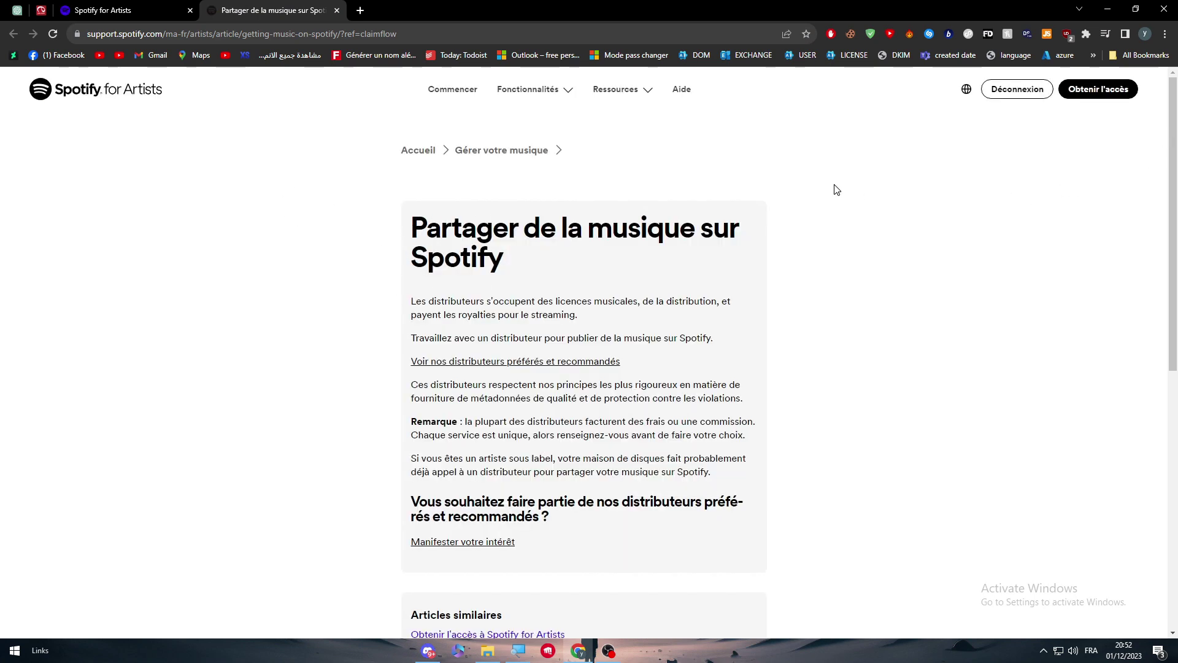
# - Open the help site's country/region list and search the page for 'eng'
pyautogui.click(967, 92)
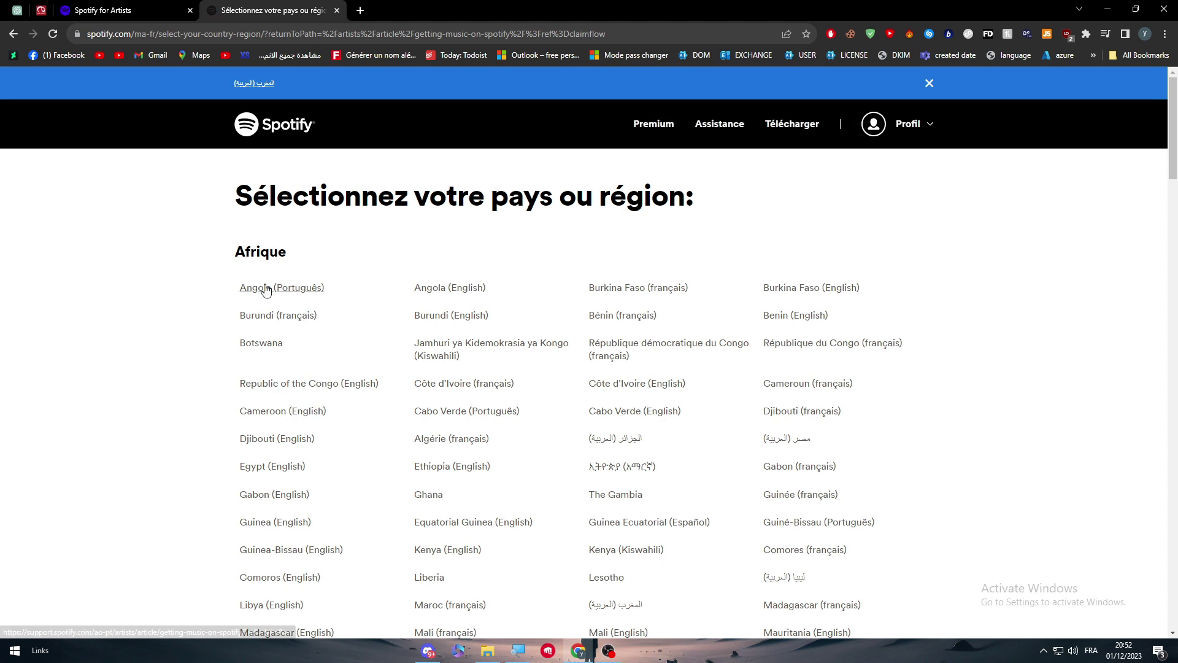
pyautogui.scroll(-1, 466, 300)
pyautogui.hotkey('ctrl', 'f')
pyautogui.write('en')
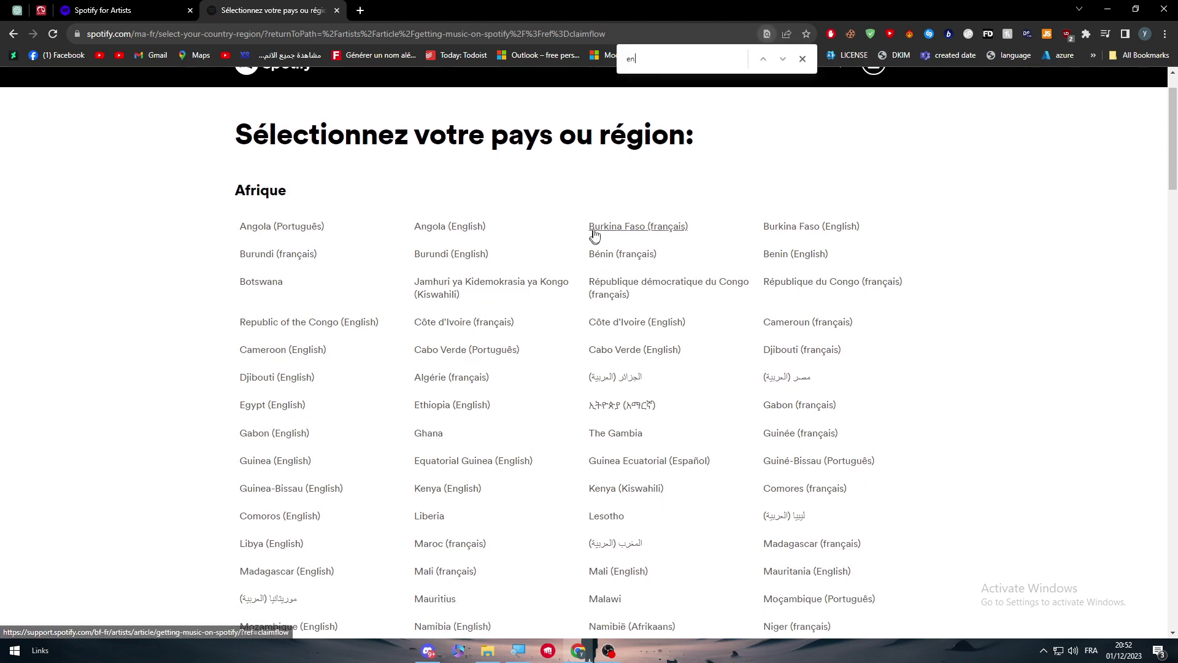
pyautogui.write('g')
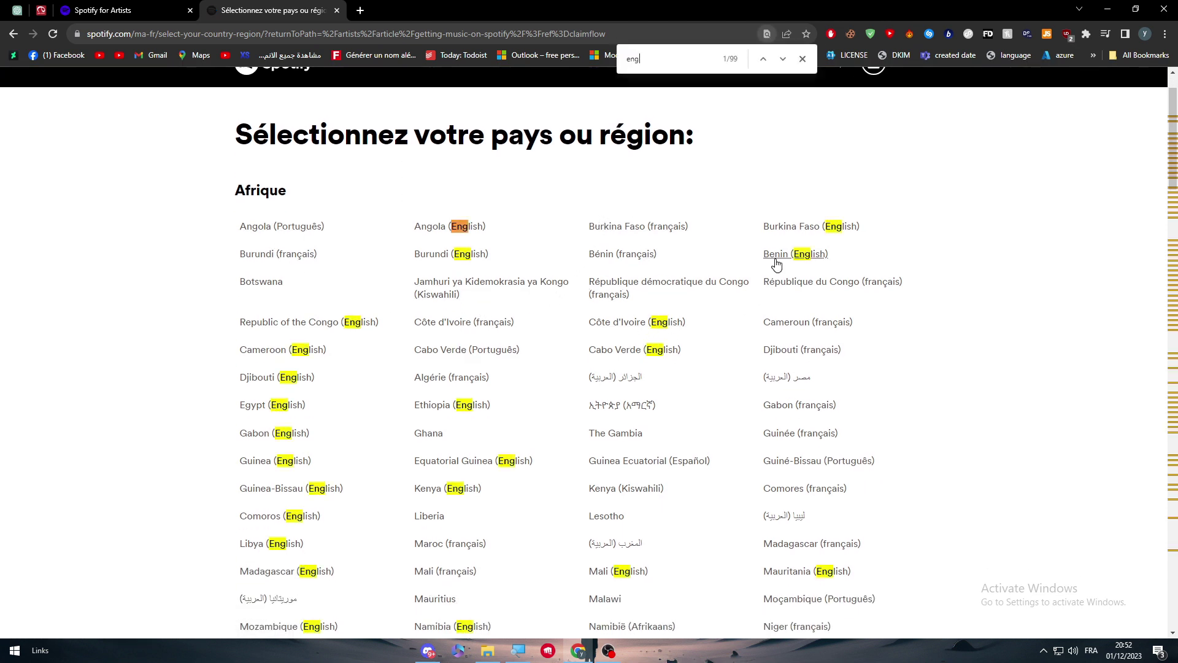
pyautogui.scroll(-4, 400, 584)
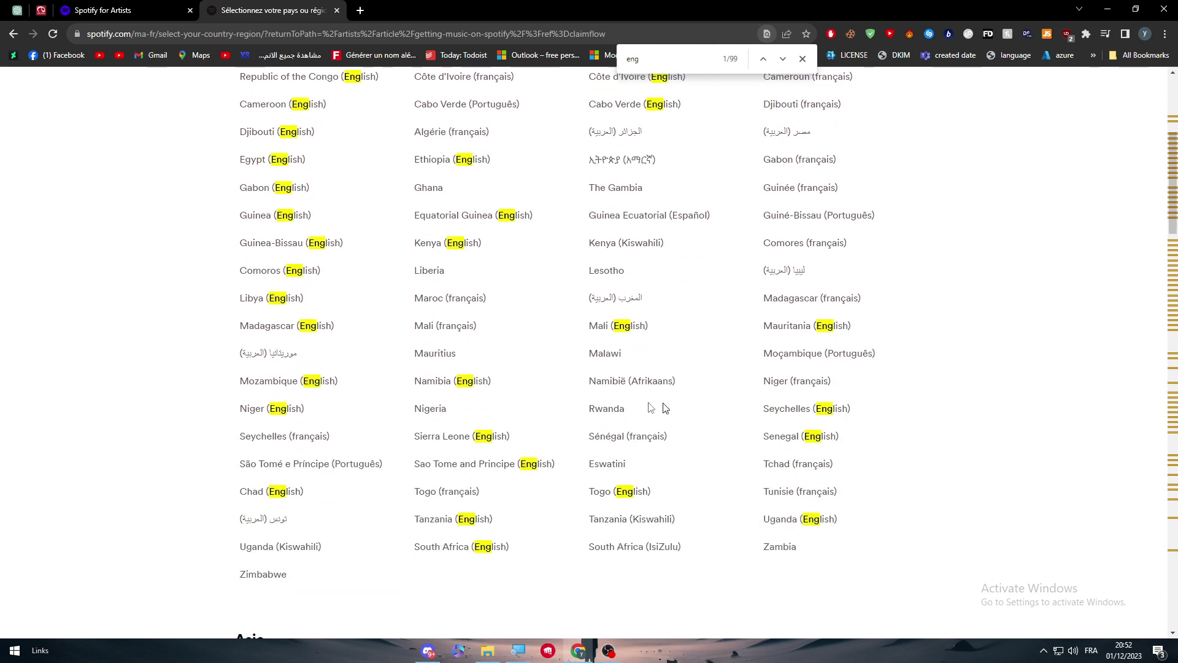
pyautogui.scroll(2, 347, 463)
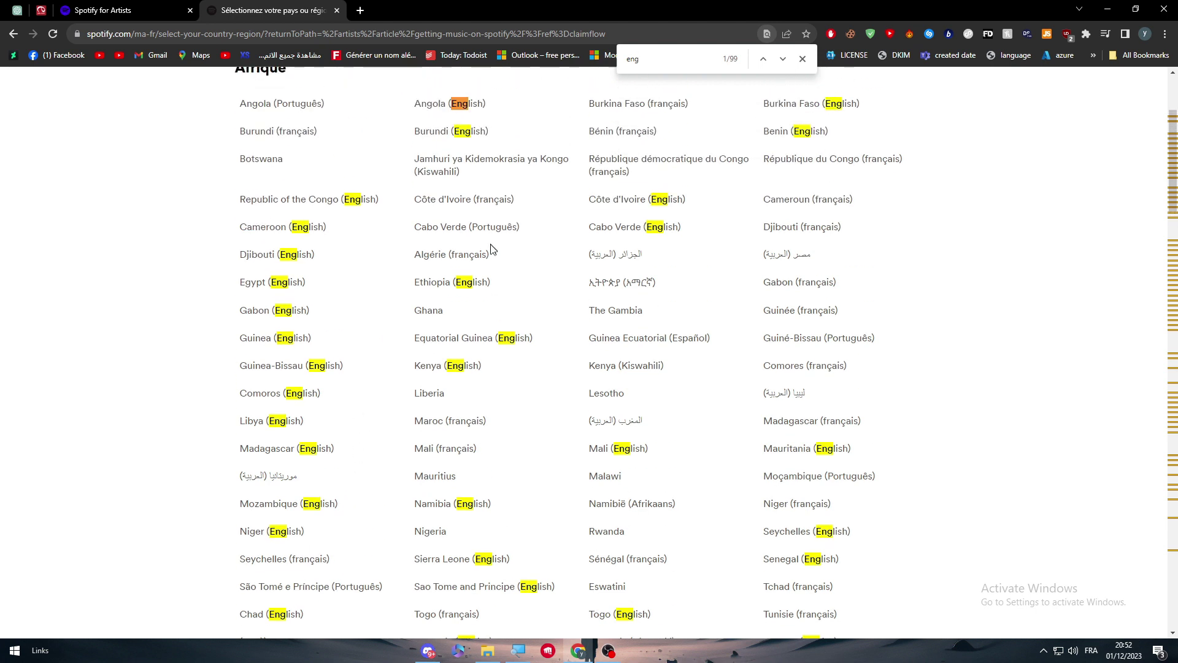
pyautogui.scroll(1, 344, 476)
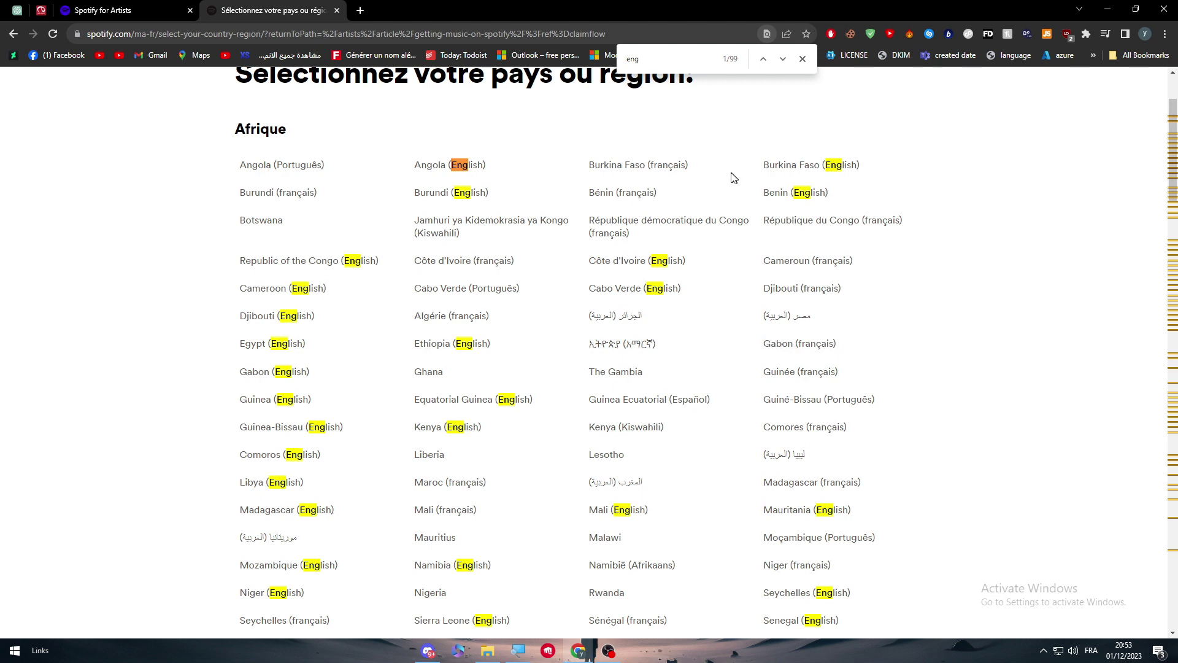
# - Load the United States (English) 'Getting music on Spotify' article and read the distributor sentence
pyautogui.click(344, 235)
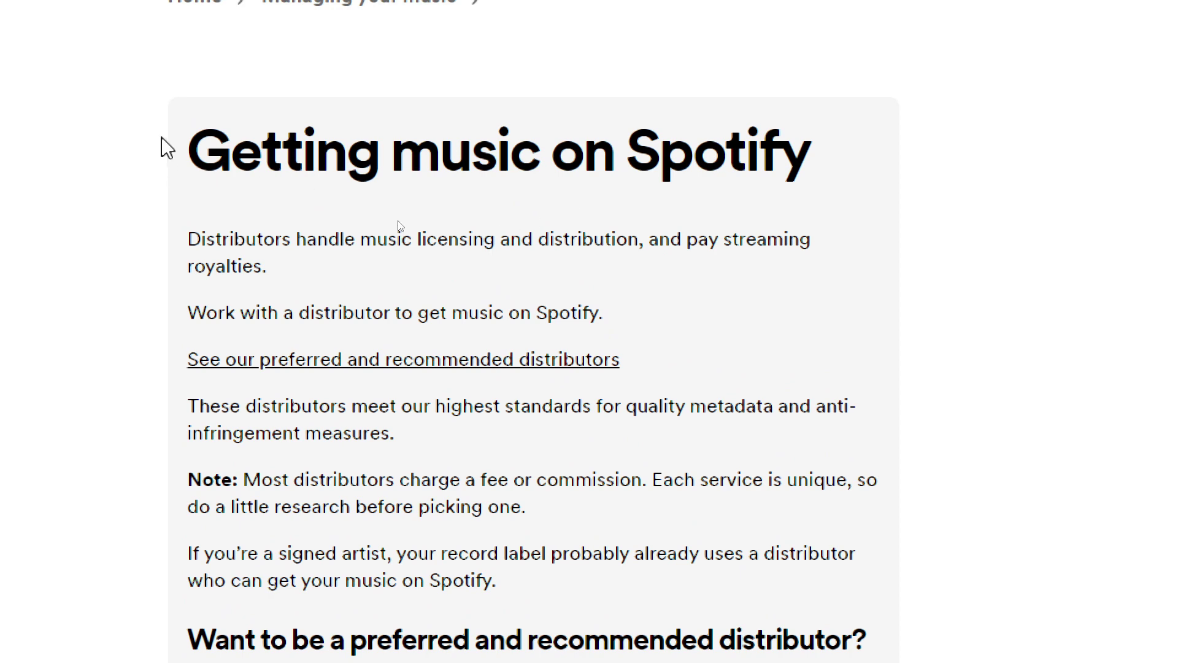
pyautogui.moveTo(165, 147); pyautogui.dragTo(907, 171)
pyautogui.click(907, 171)
pyautogui.moveTo(236, 310); pyautogui.dragTo(568, 306)
pyautogui.click(571, 307)
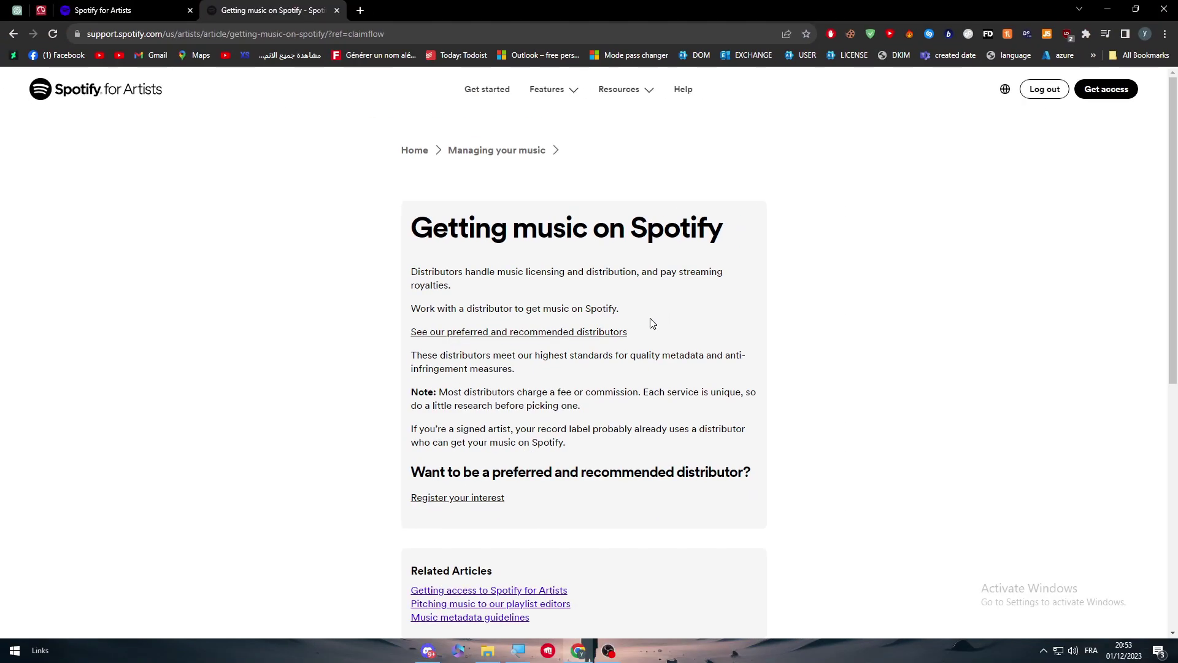
pyautogui.scroll(-1, 652, 323)
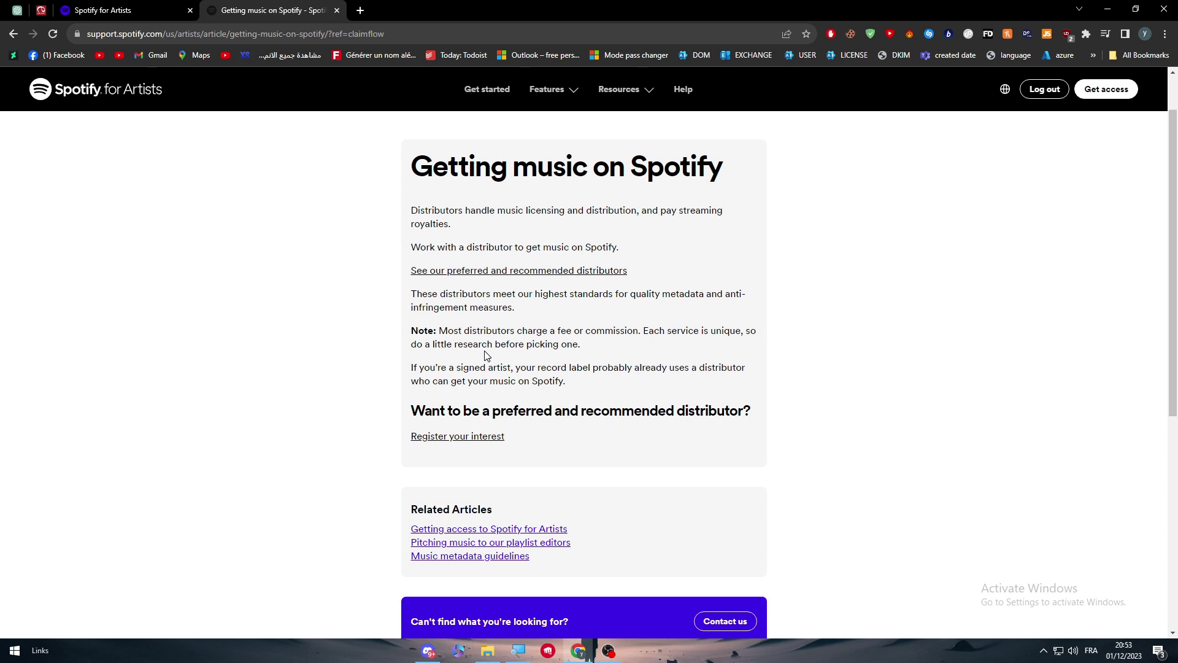
# - Open 'Getting access to Spotify for Artists' in a new tab and read its overview
pyautogui.middleClick(472, 533)
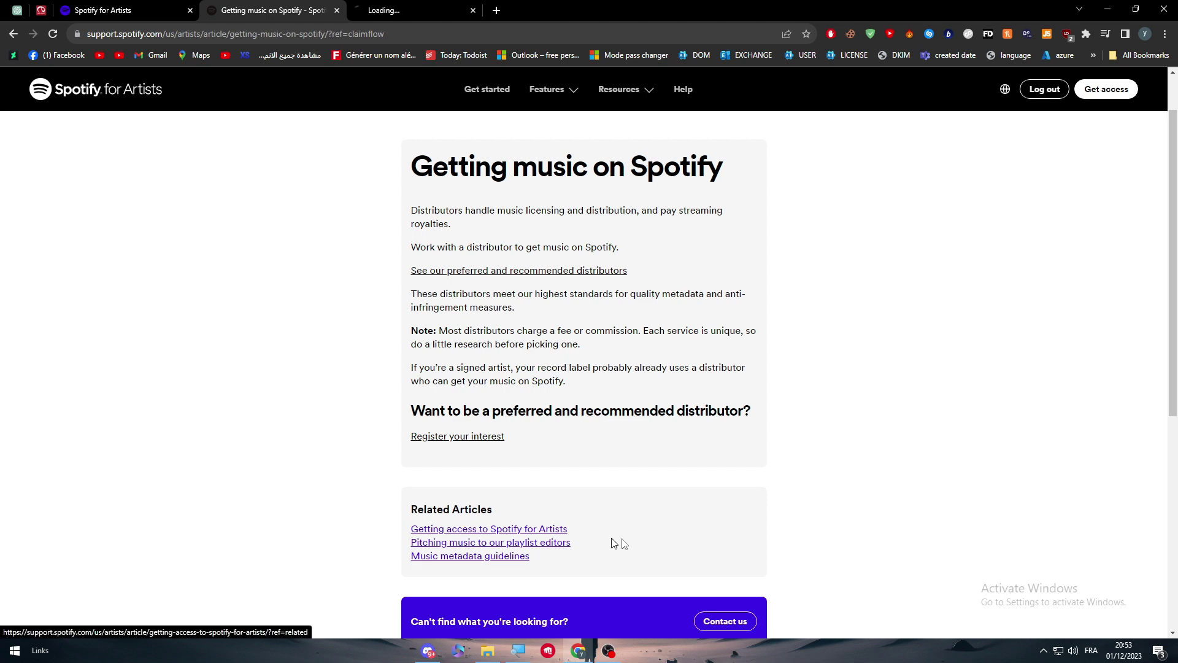
pyautogui.click(409, 11)
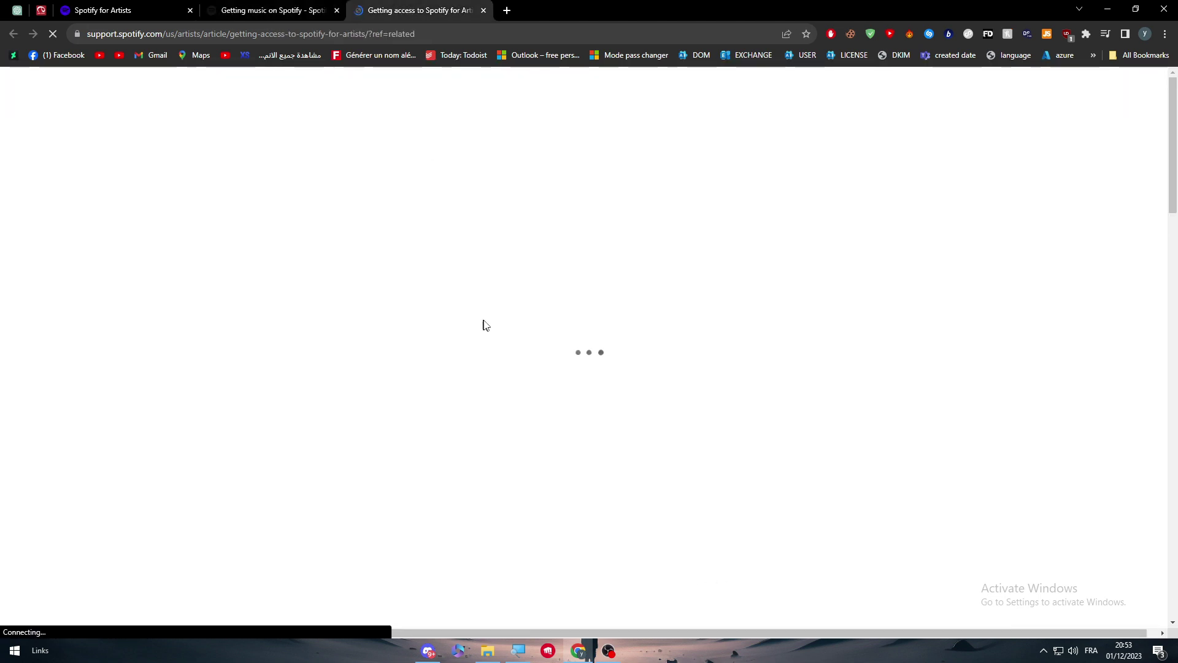
pyautogui.scroll(-1, 583, 368)
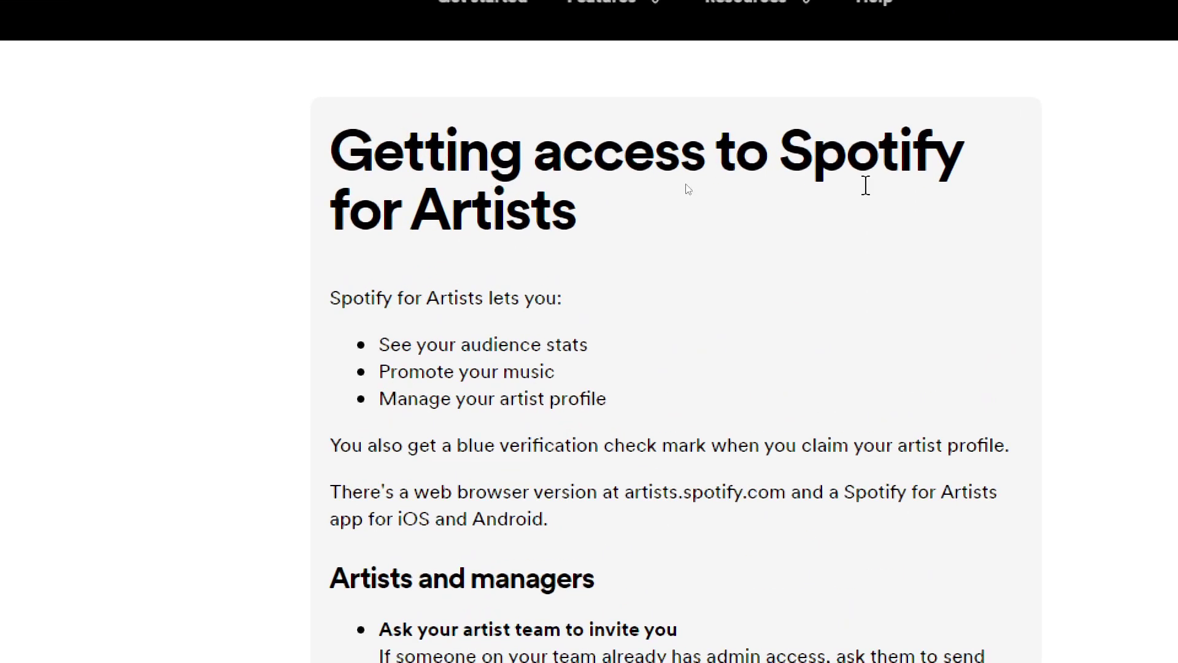
pyautogui.scroll(-2, 375, 442)
pyautogui.moveTo(314, 175); pyautogui.dragTo(602, 179)
pyautogui.click(602, 179)
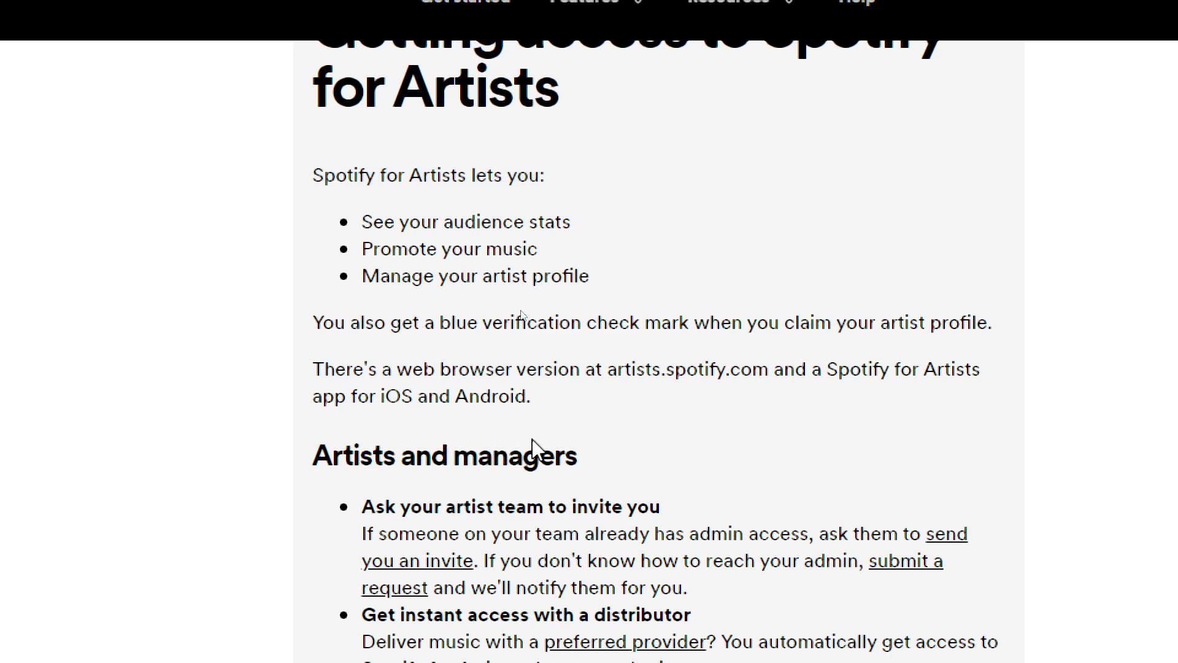
# - Scroll to the Labels and distributors section and highlight the 'Create a label team' text
pyautogui.scroll(-2, 533, 443)
pyautogui.scroll(-6, 506, 427)
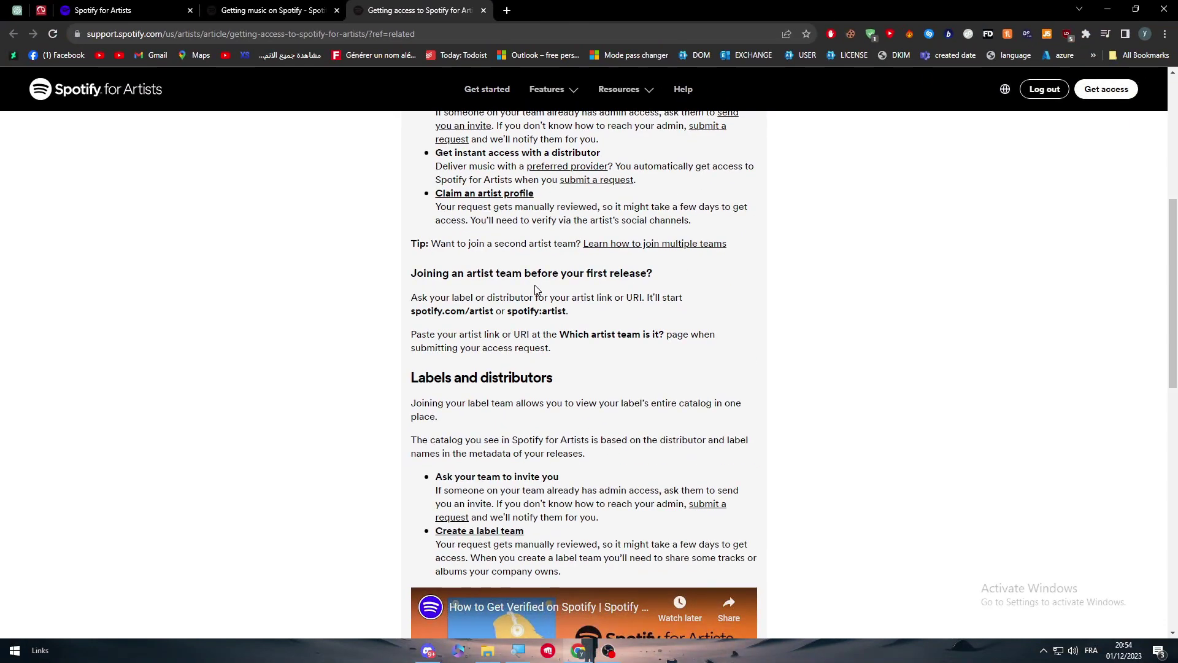
pyautogui.scroll(-2, 507, 389)
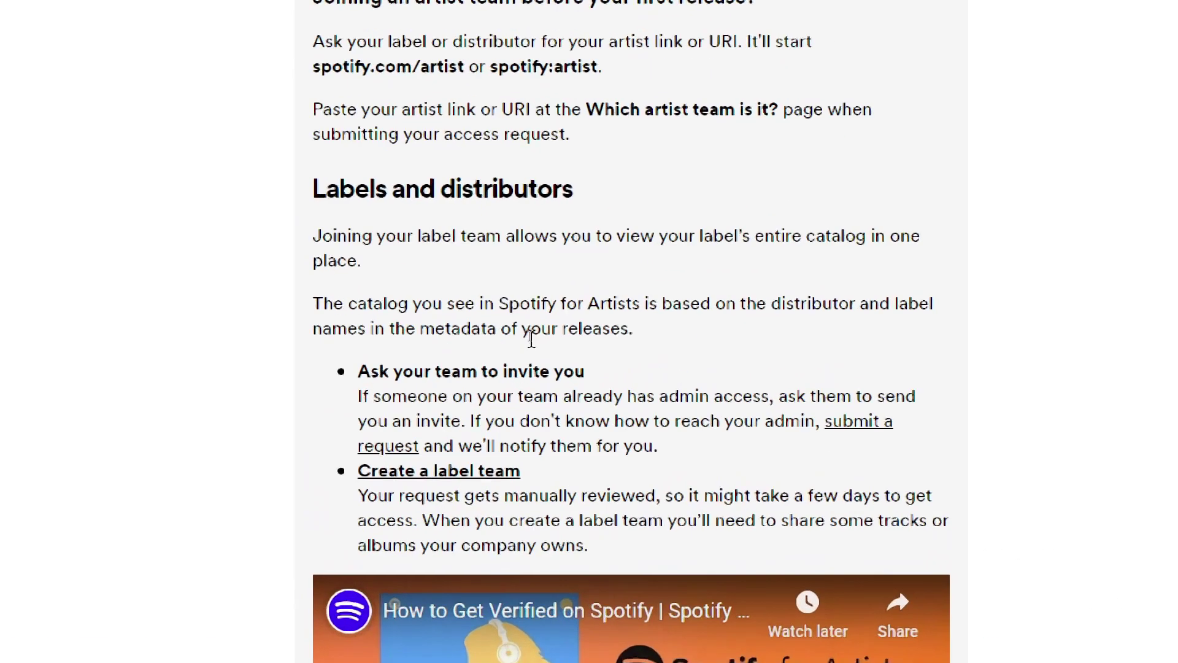
pyautogui.moveTo(302, 189); pyautogui.dragTo(635, 189)
pyautogui.click(637, 190)
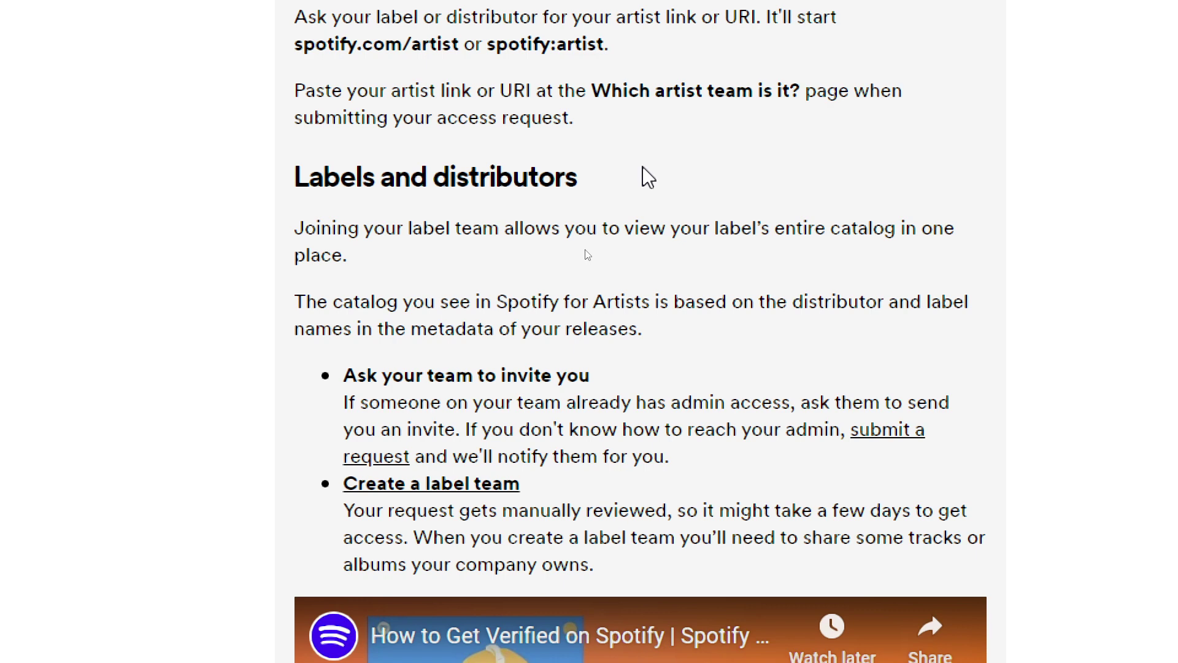
pyautogui.scroll(-4, 586, 253)
pyautogui.scroll(-4, 418, 254)
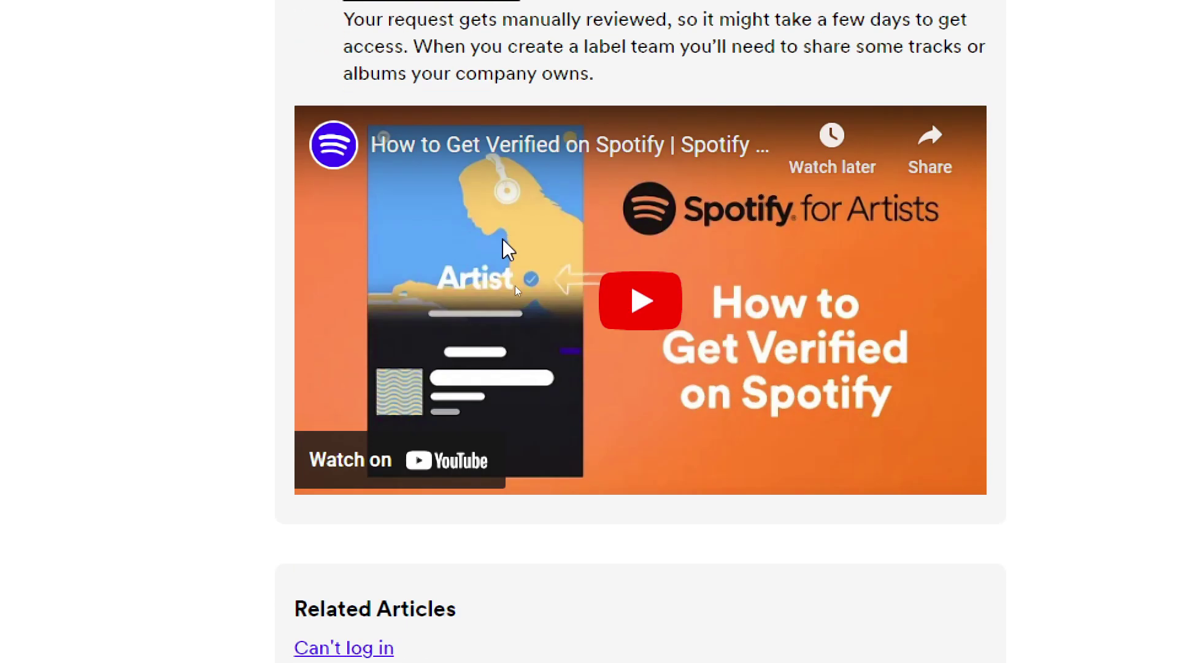
pyautogui.scroll(-6, 508, 248)
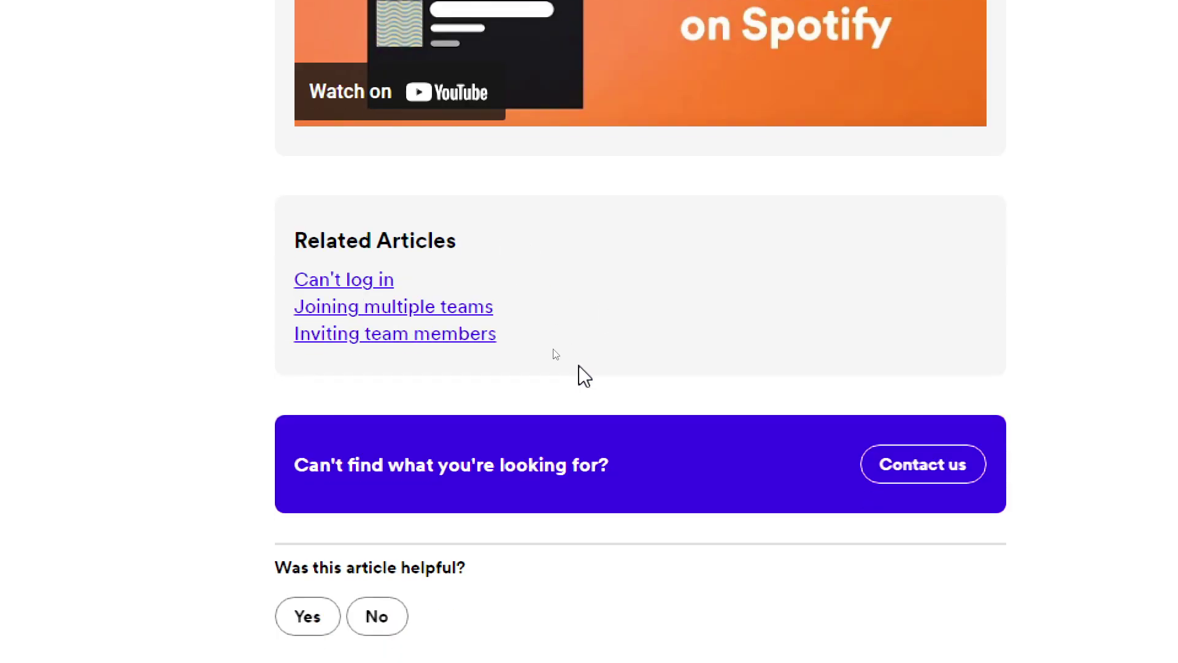
pyautogui.scroll(10, 580, 365)
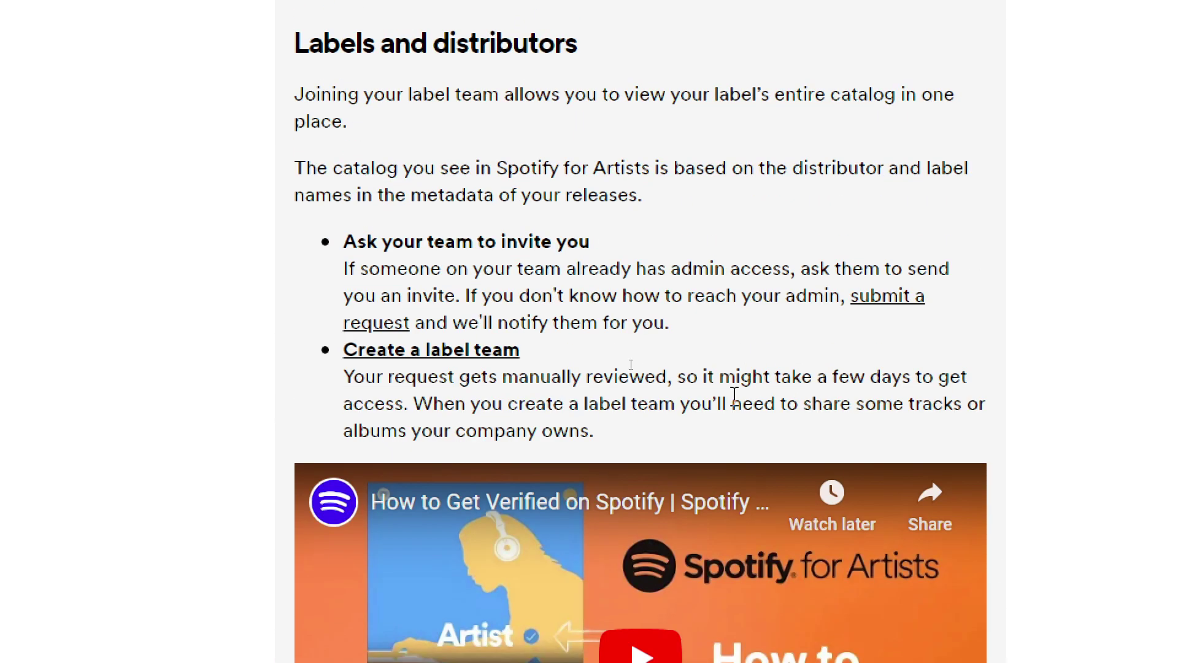
pyautogui.moveTo(560, 355); pyautogui.dragTo(343, 353)
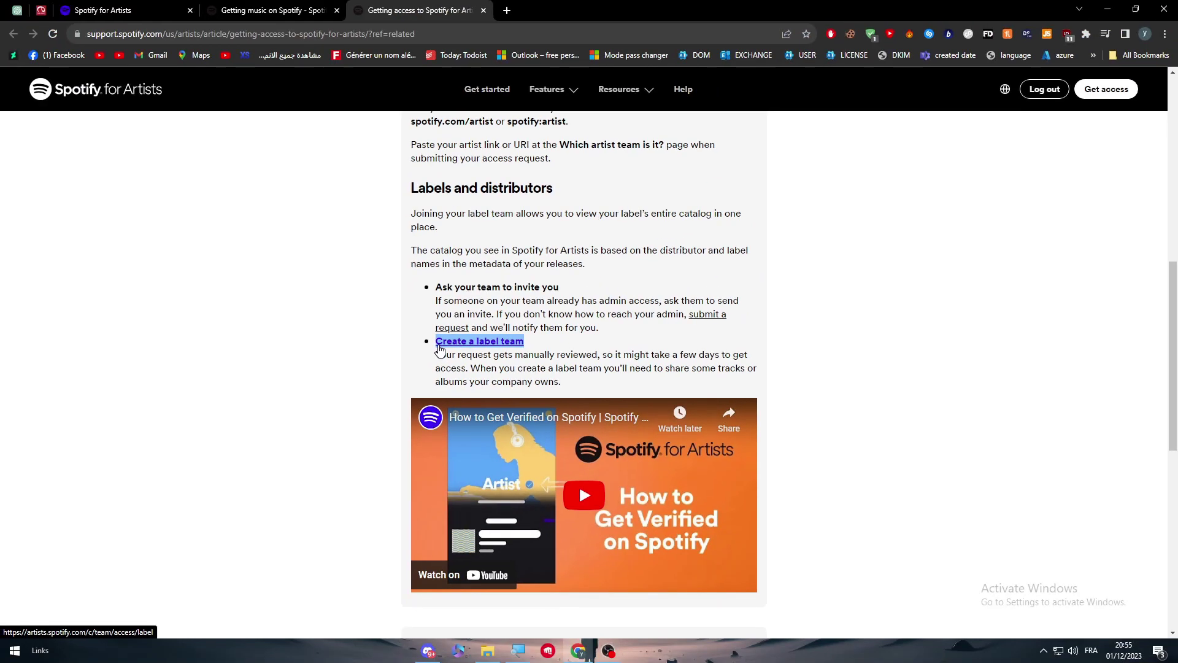
# - Go to artists.spotify.com and choose Label team member under Get access
pyautogui.click(444, 31)
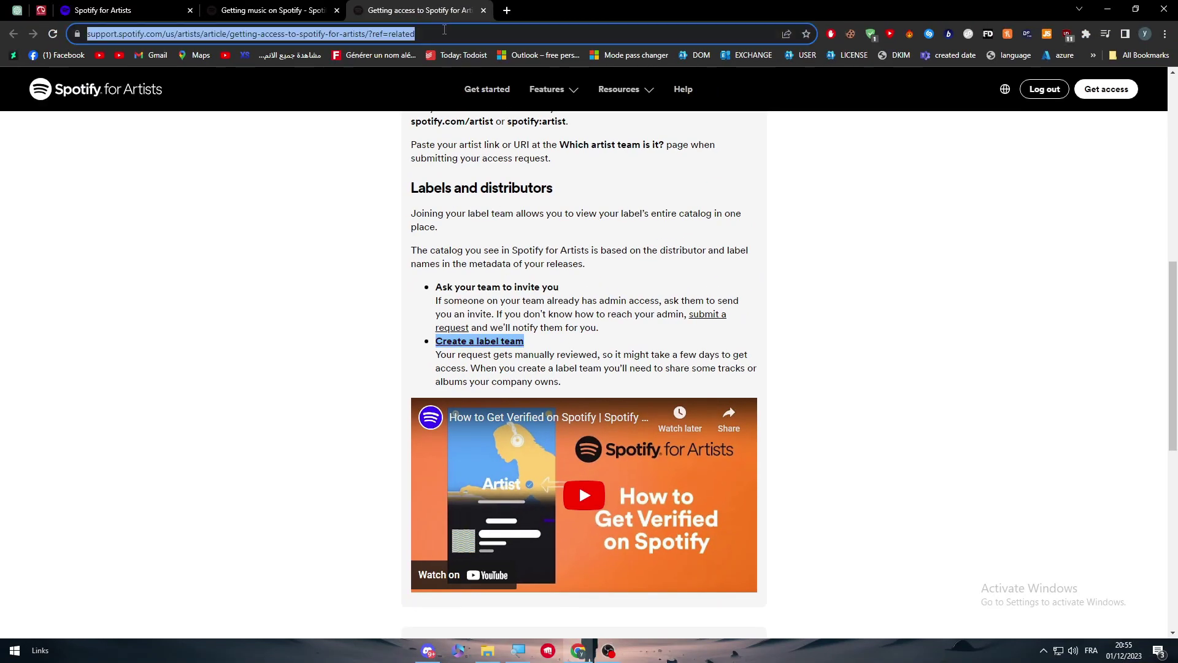
pyautogui.write('spoo')
pyautogui.write('tify')
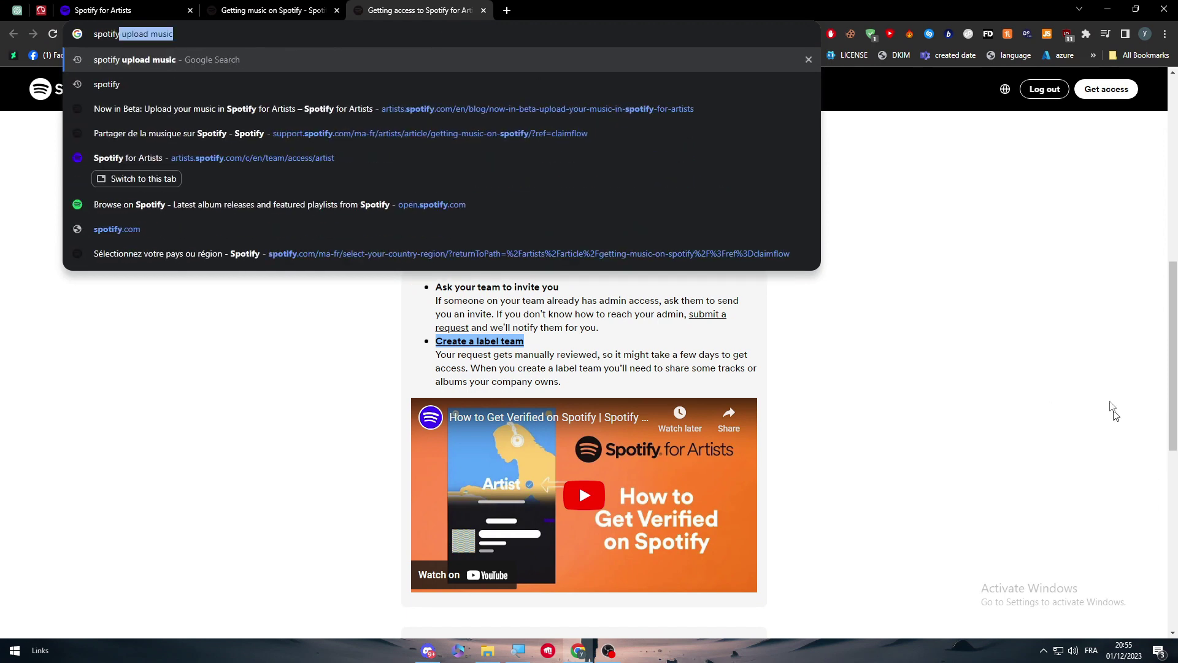
pyautogui.click(1114, 412)
pyautogui.click(1106, 89)
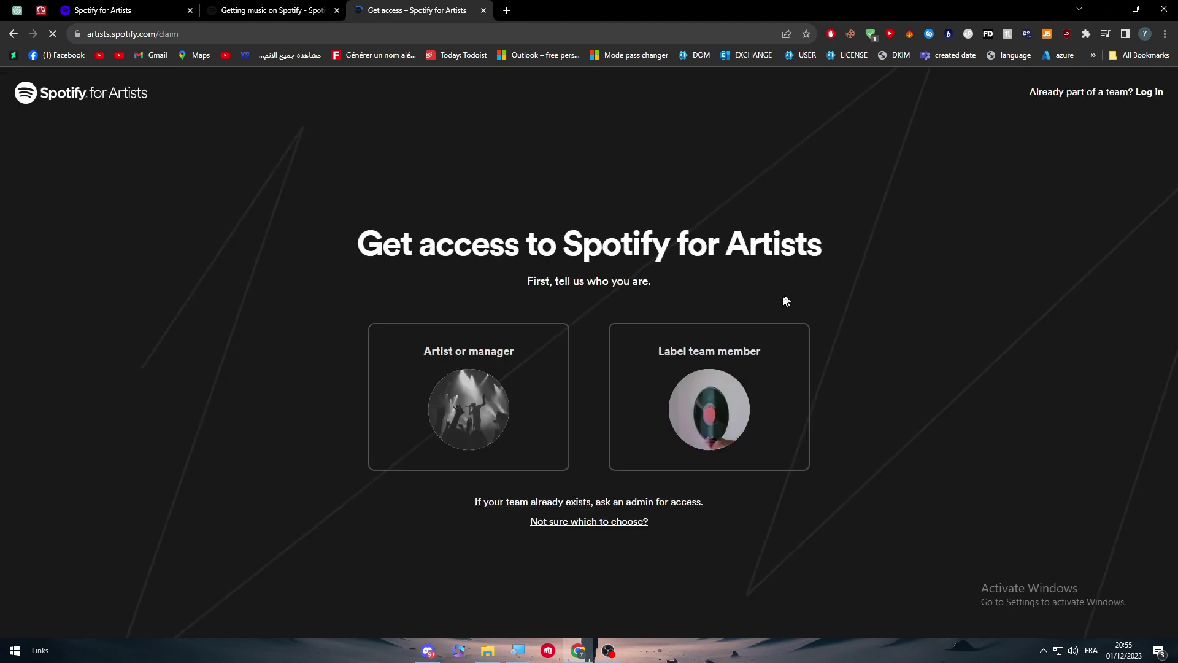
pyautogui.click(682, 394)
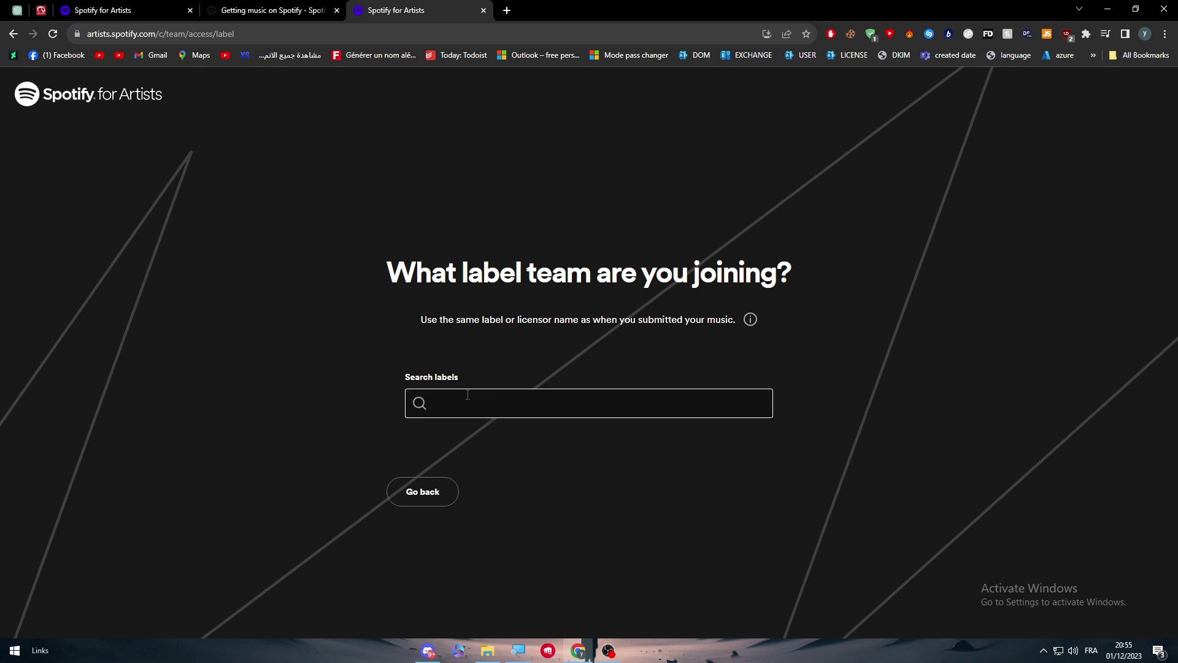
pyautogui.click(384, 29)
# - Google 'Create a label team spotify', check the results, and close the tab
pyautogui.write('Create a label team')
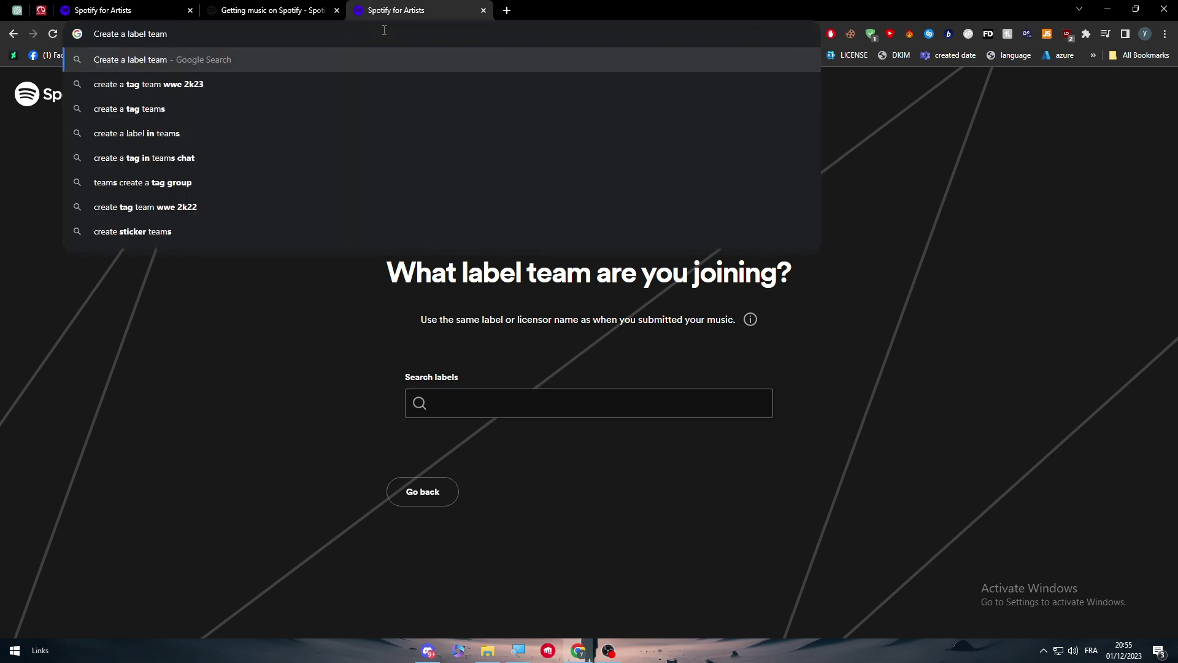
pyautogui.write(' spotify')
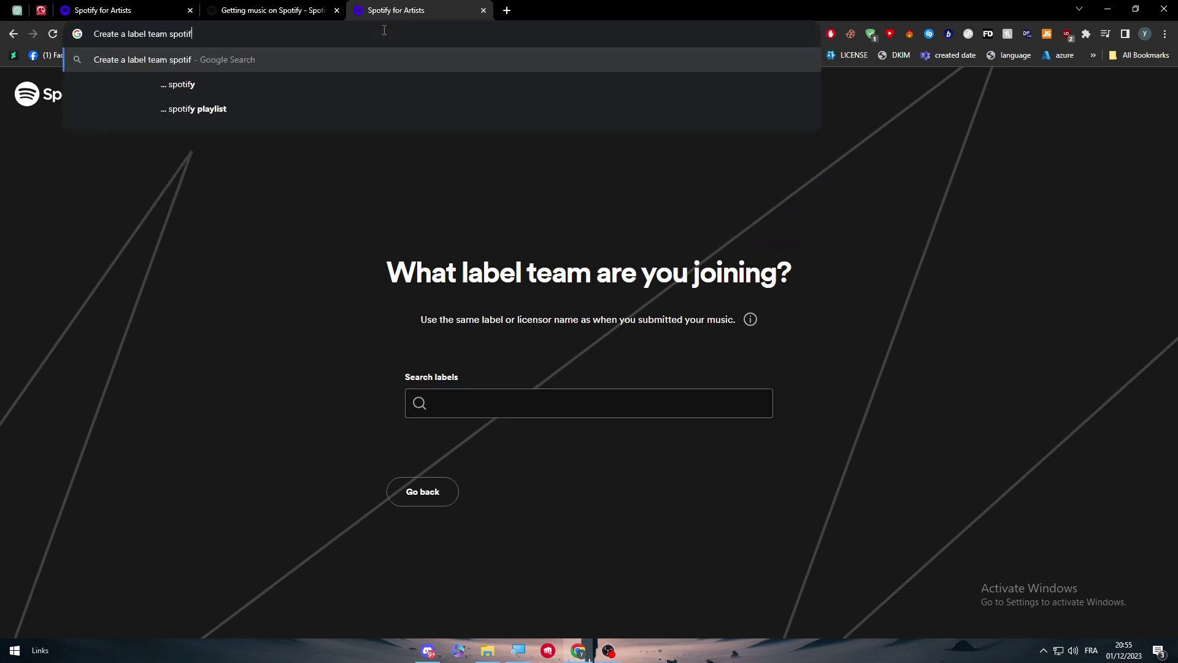
pyautogui.press('Return')
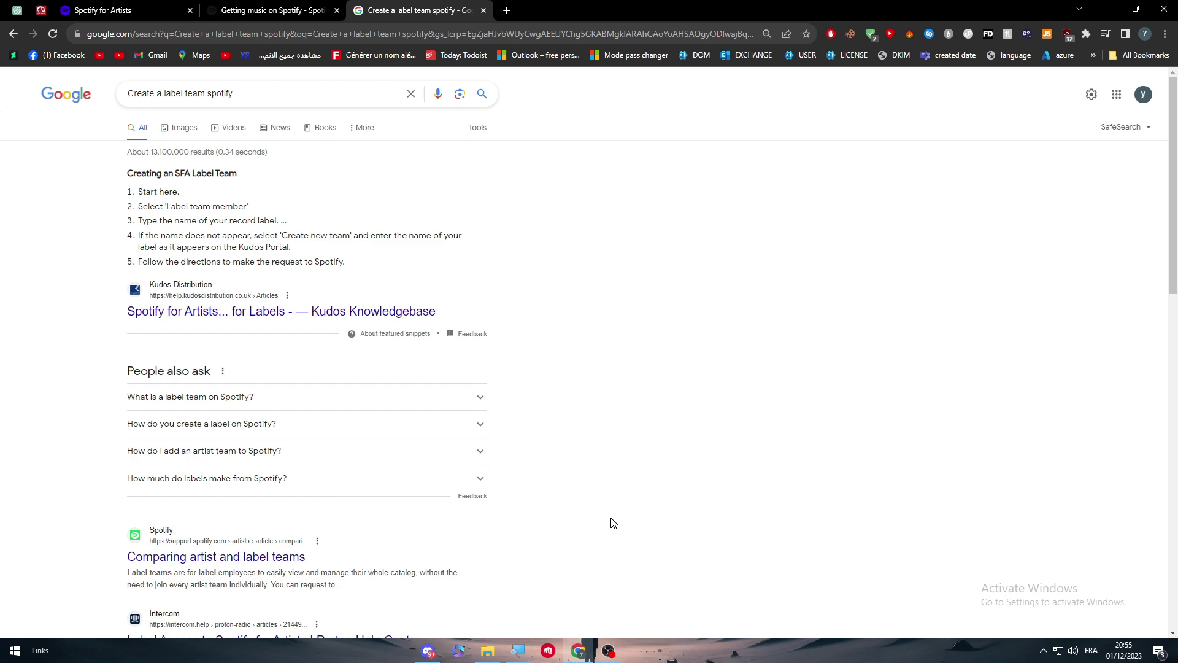
pyautogui.hotkey('ctrl', 'w')
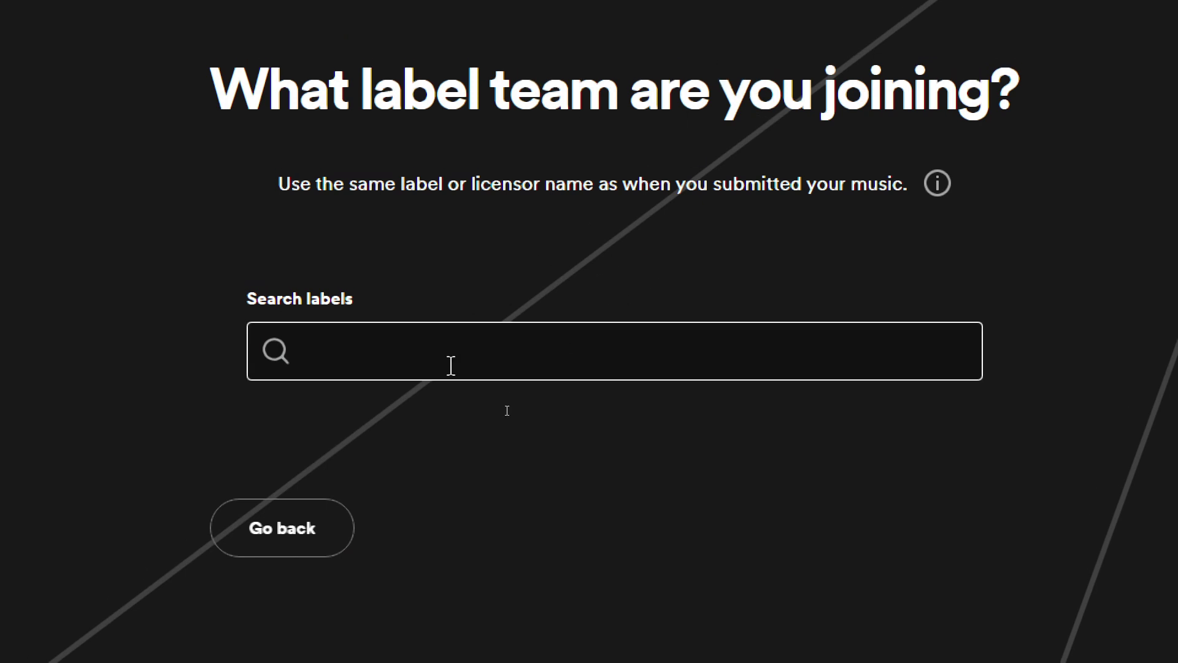
# - Search labels for 'Loly' and create a new team for it
pyautogui.click(451, 365)
pyautogui.write('L')
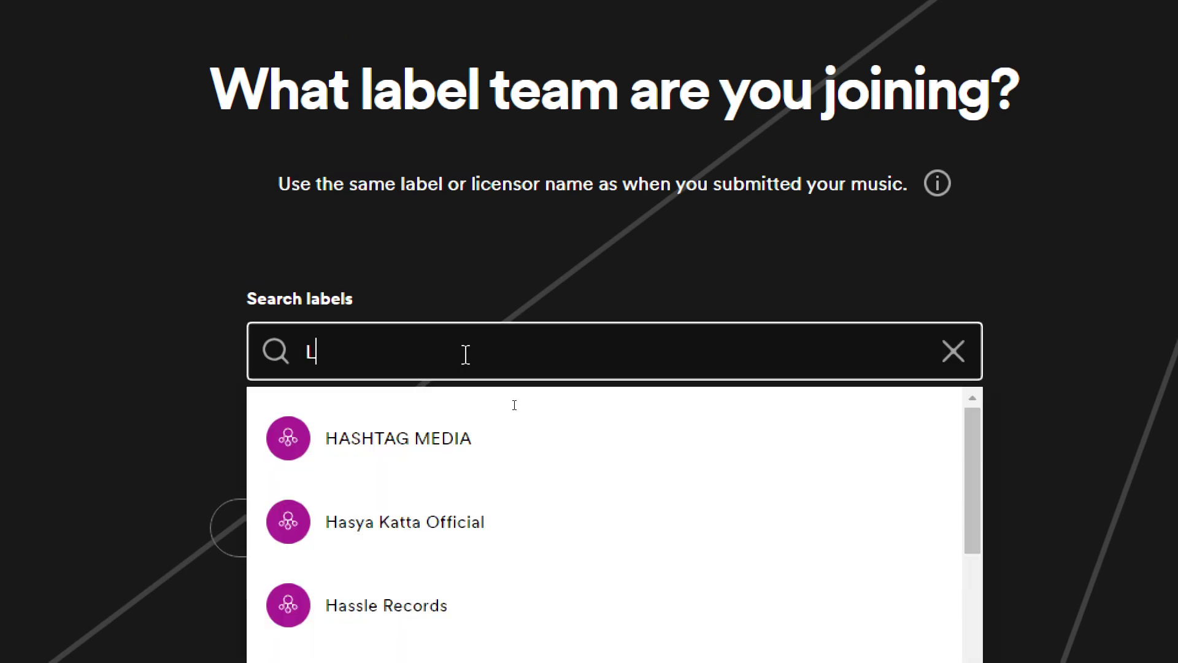
pyautogui.write('oly')
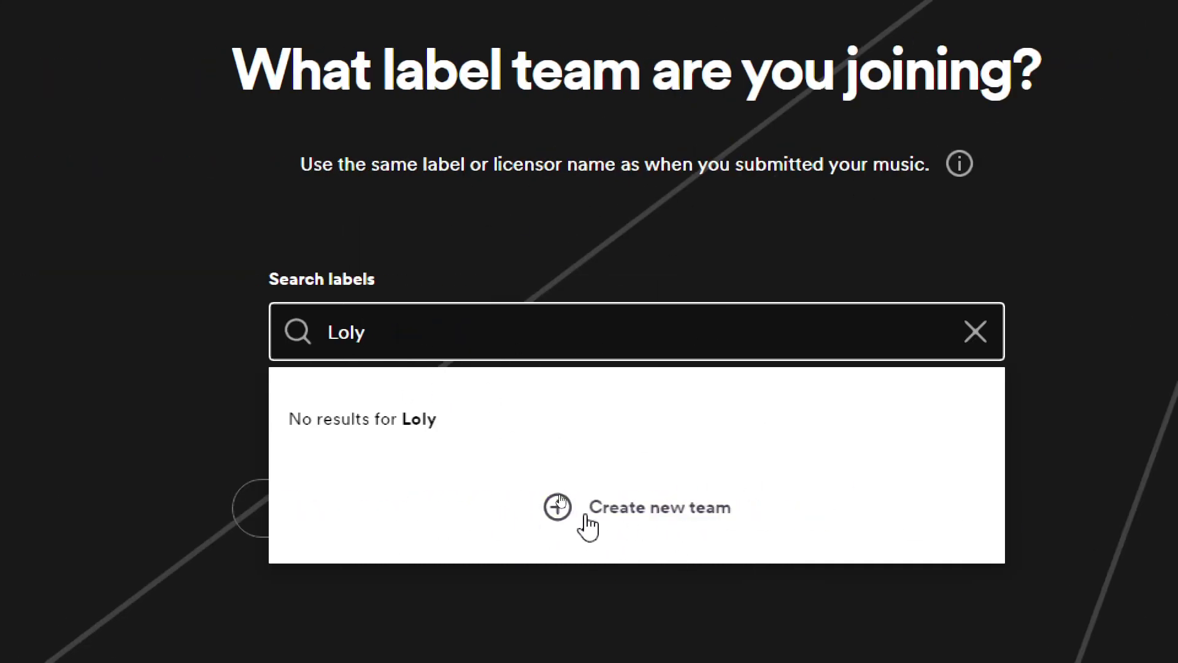
pyautogui.click(607, 512)
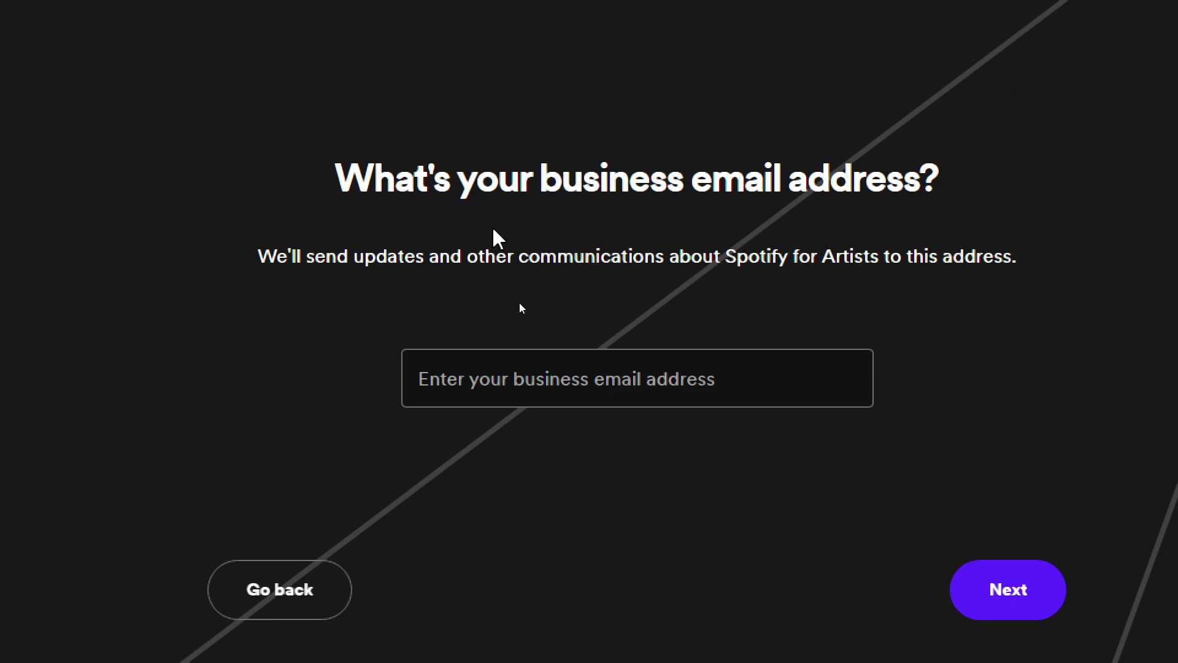
# - Copy the account email from a new tab, paste it as the business email, and submit
pyautogui.click(543, 383)
pyautogui.hotkey('ctrl', 't')
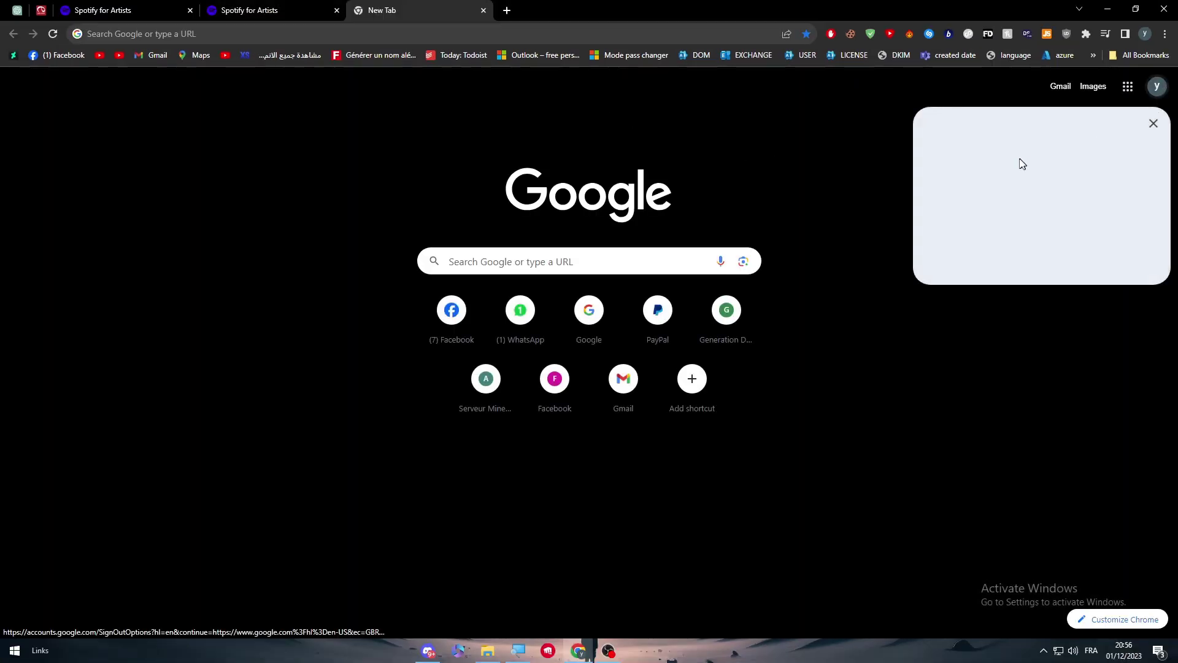
pyautogui.moveTo(1102, 124); pyautogui.dragTo(904, 111)
pyautogui.click(287, 8)
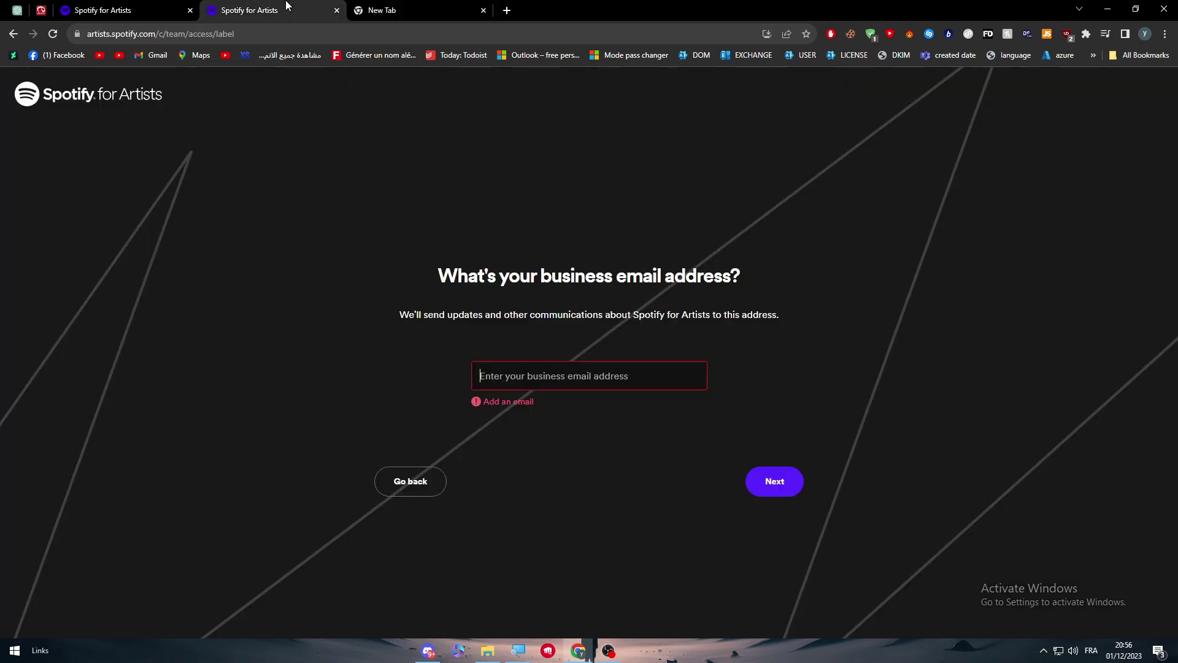
pyautogui.hotkey('ctrl', 'v')
pyautogui.click(775, 483)
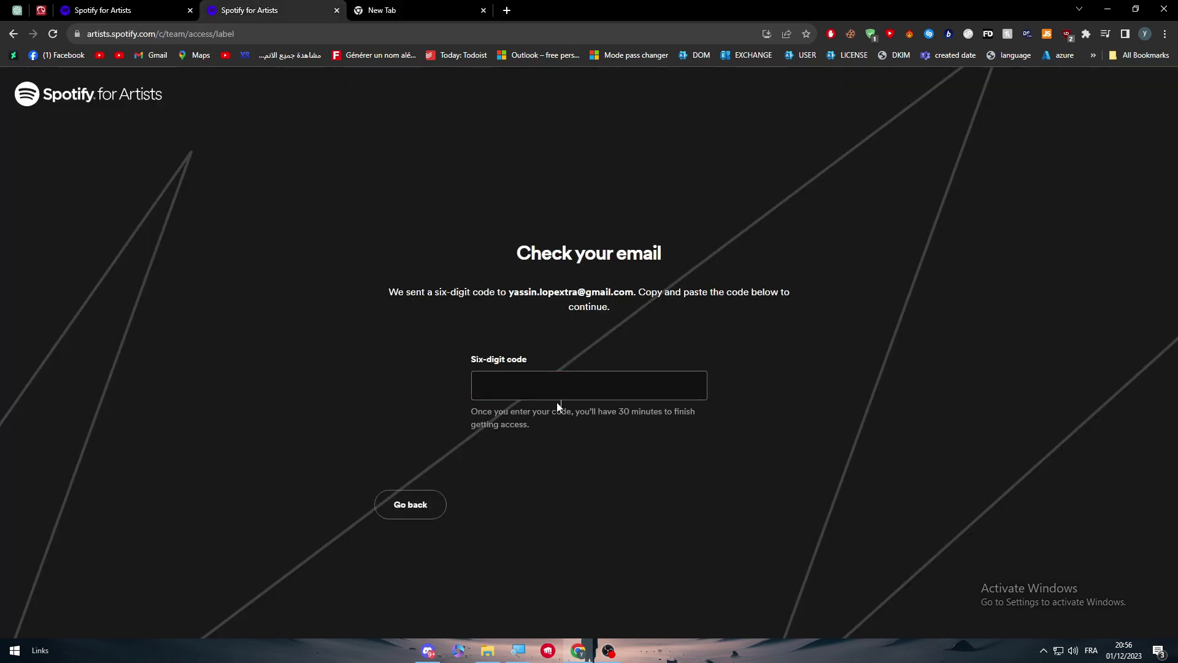
# - Copy the six-digit code from the 'Your Spotify for Artists Confirmation Code' Gmail message into the check page
pyautogui.click(437, 8)
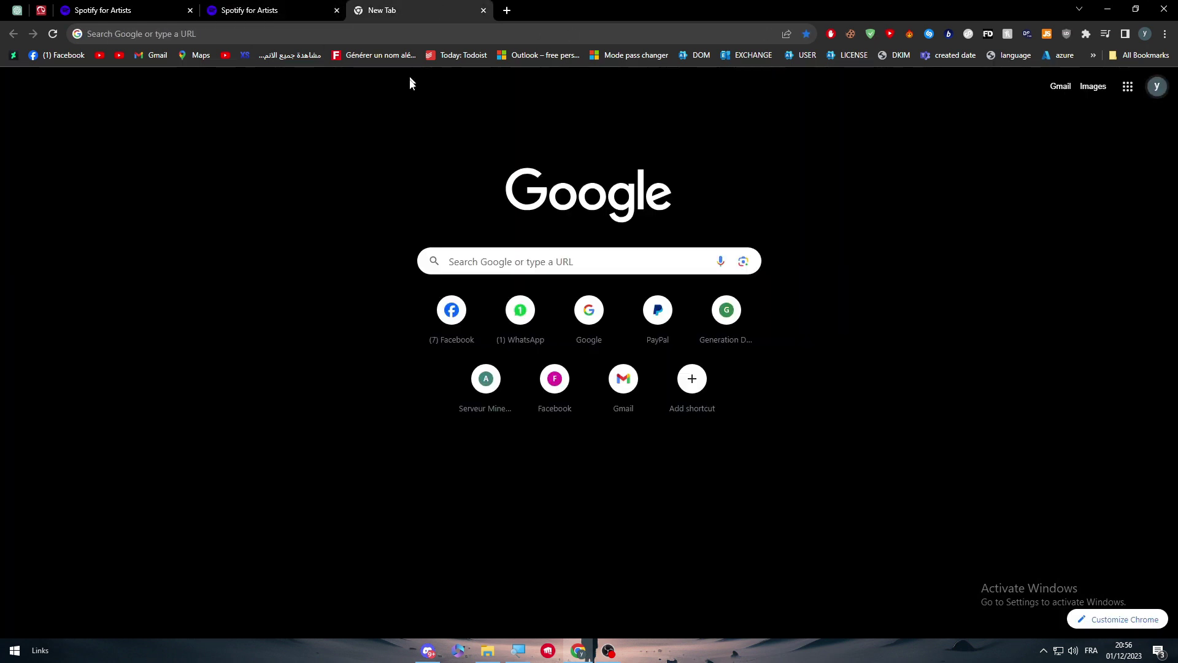
pyautogui.click(1057, 88)
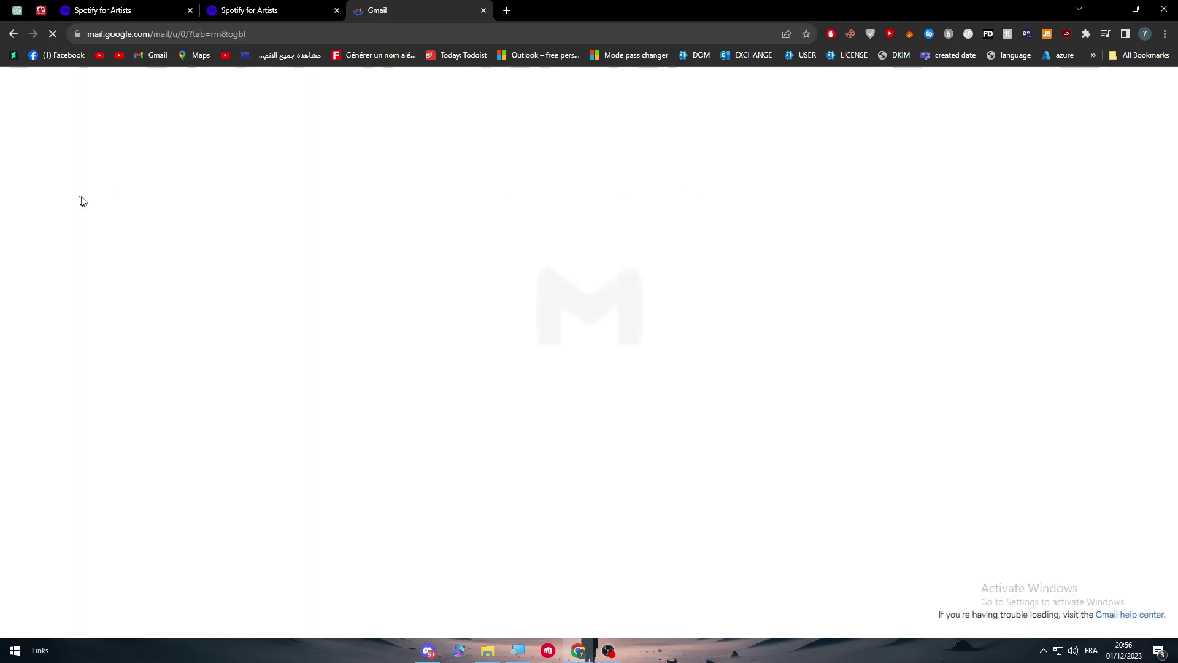
pyautogui.click(270, 176)
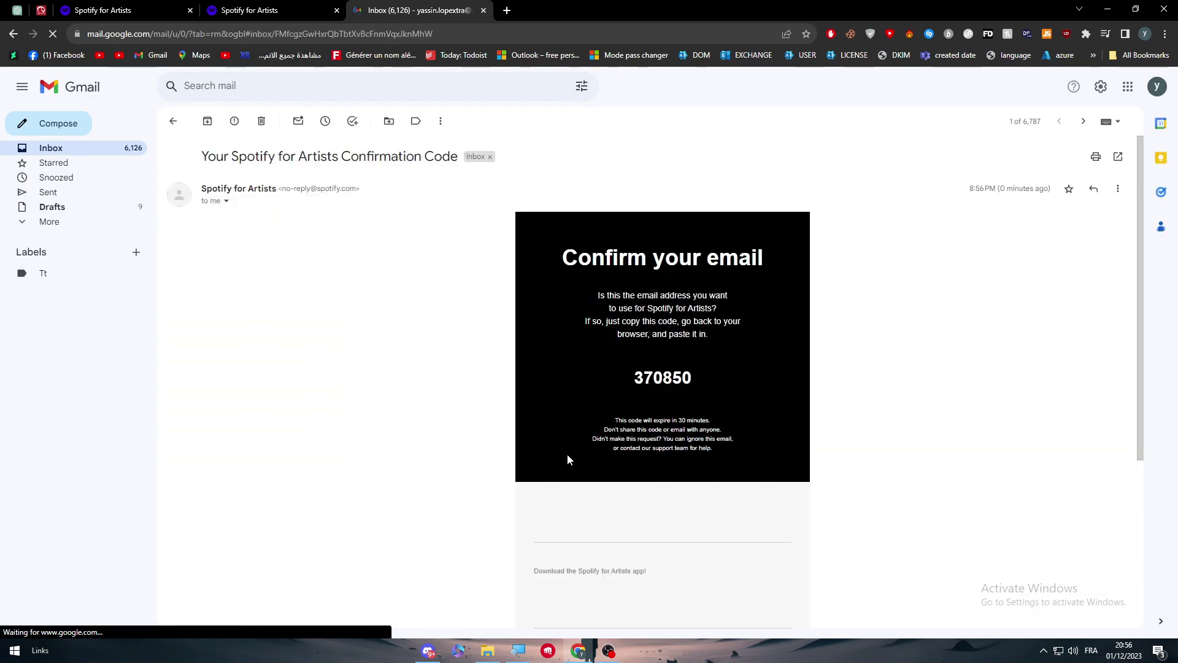
pyautogui.doubleClick(663, 432)
pyautogui.hotkey('ctrl', 'c')
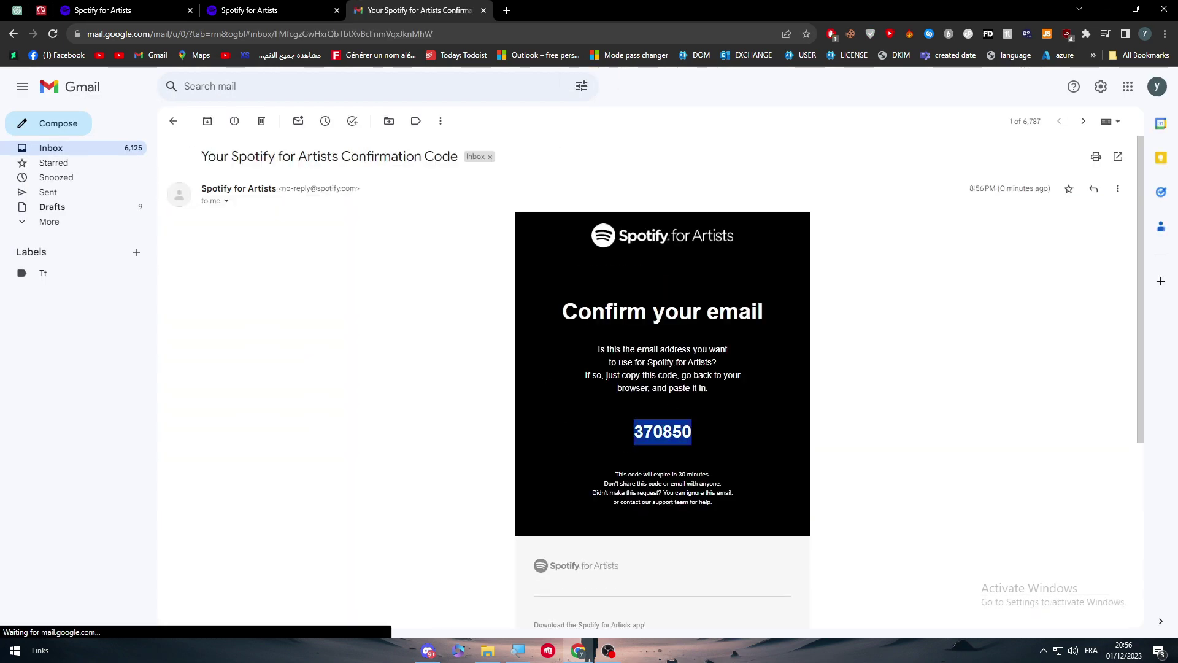
pyautogui.click(267, 6)
pyautogui.hotkey('ctrl', 'v')
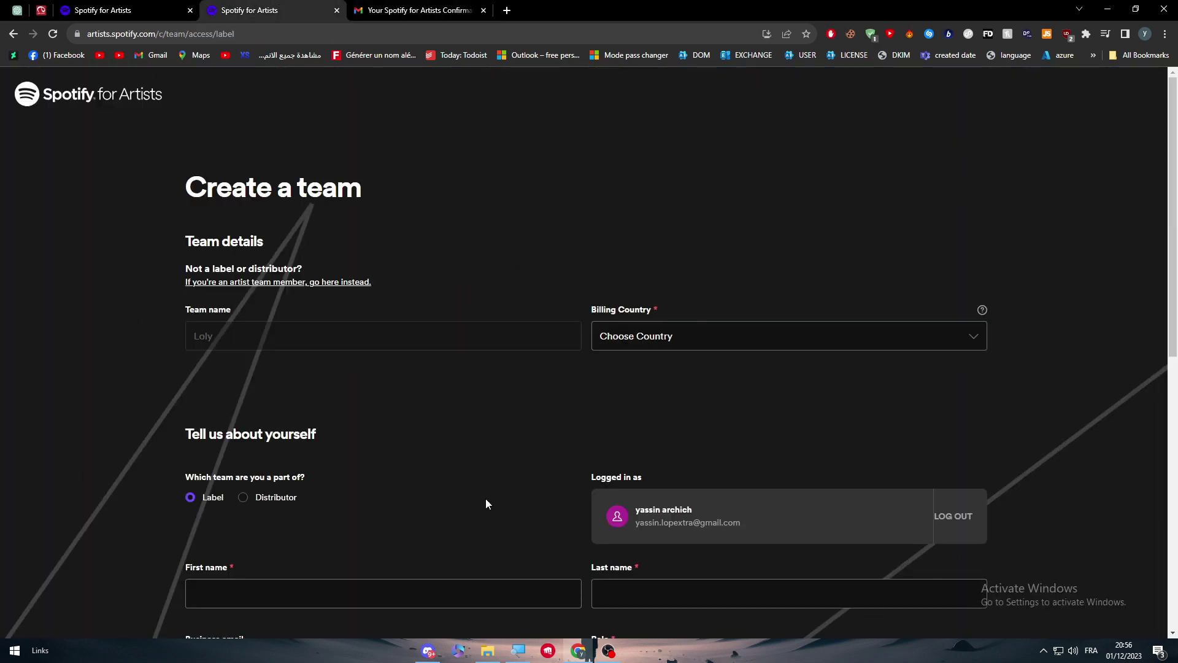
# - Set the billing country to Morocco and autofill first and last name from saved details
pyautogui.scroll(-8, 447, 475)
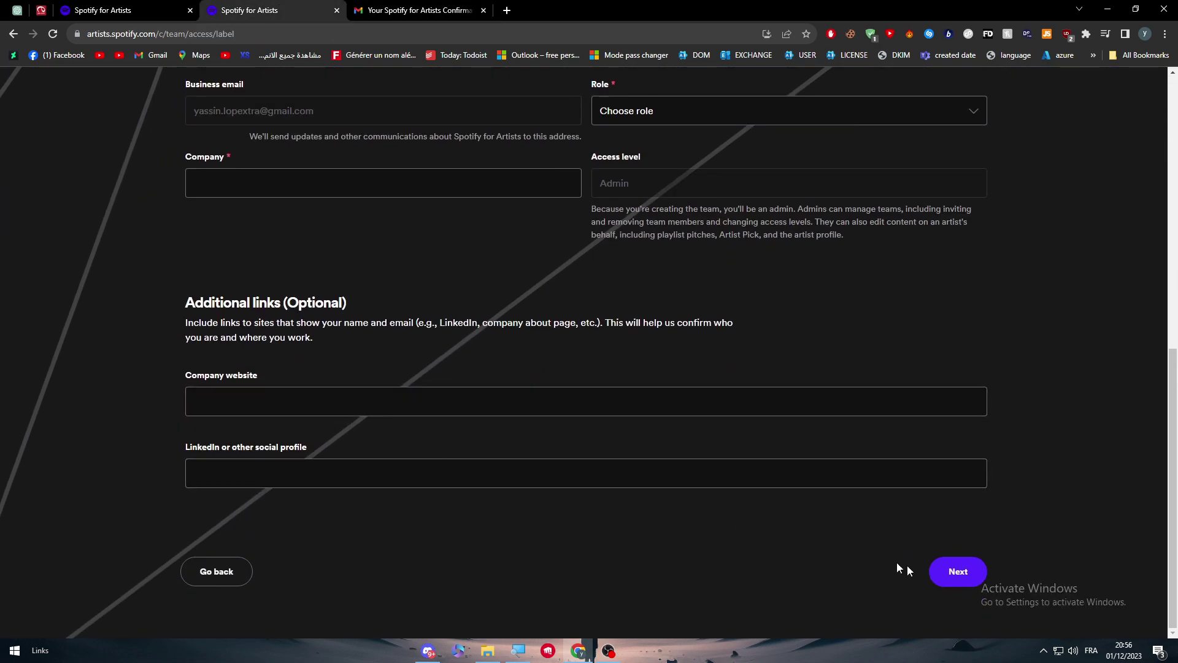
pyautogui.scroll(8, 394, 165)
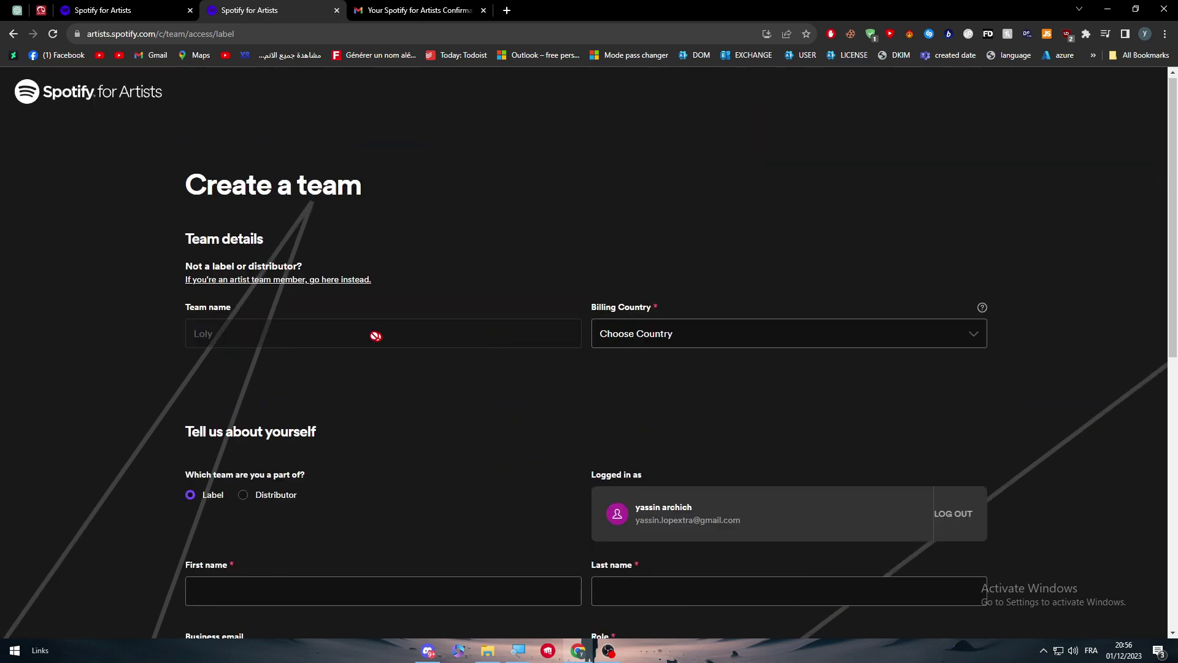
pyautogui.click(698, 337)
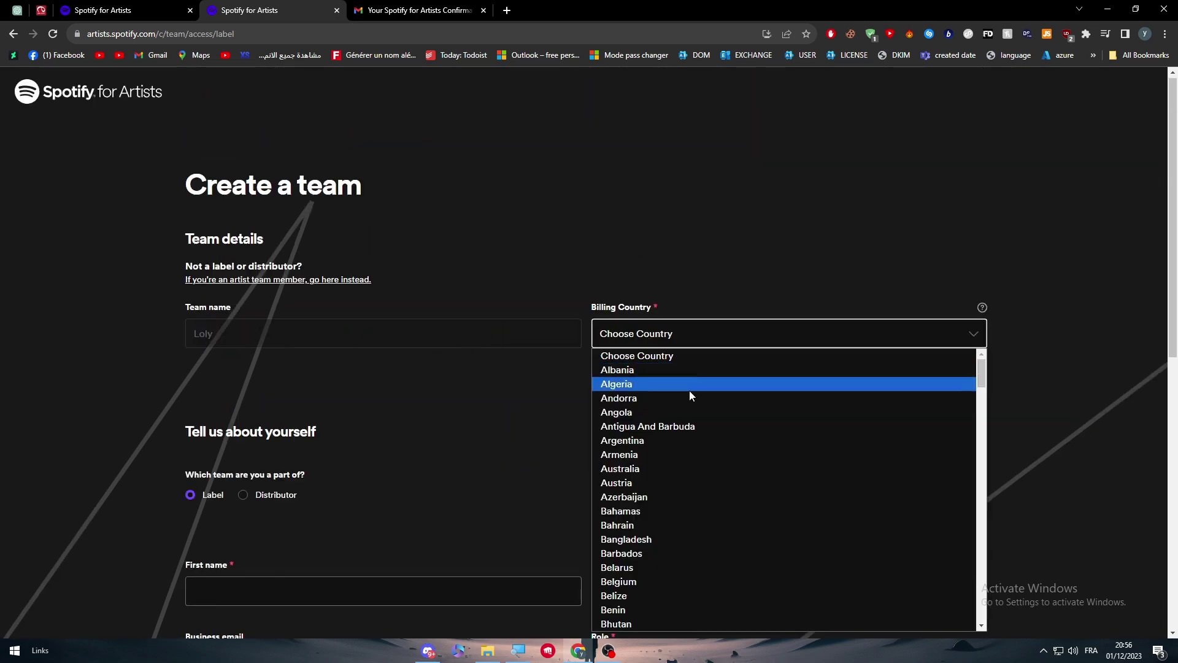
pyautogui.press('m')
pyautogui.press('Down')
pyautogui.press('Down')
pyautogui.press('Down')
pyautogui.press('Down')
pyautogui.press('Down')
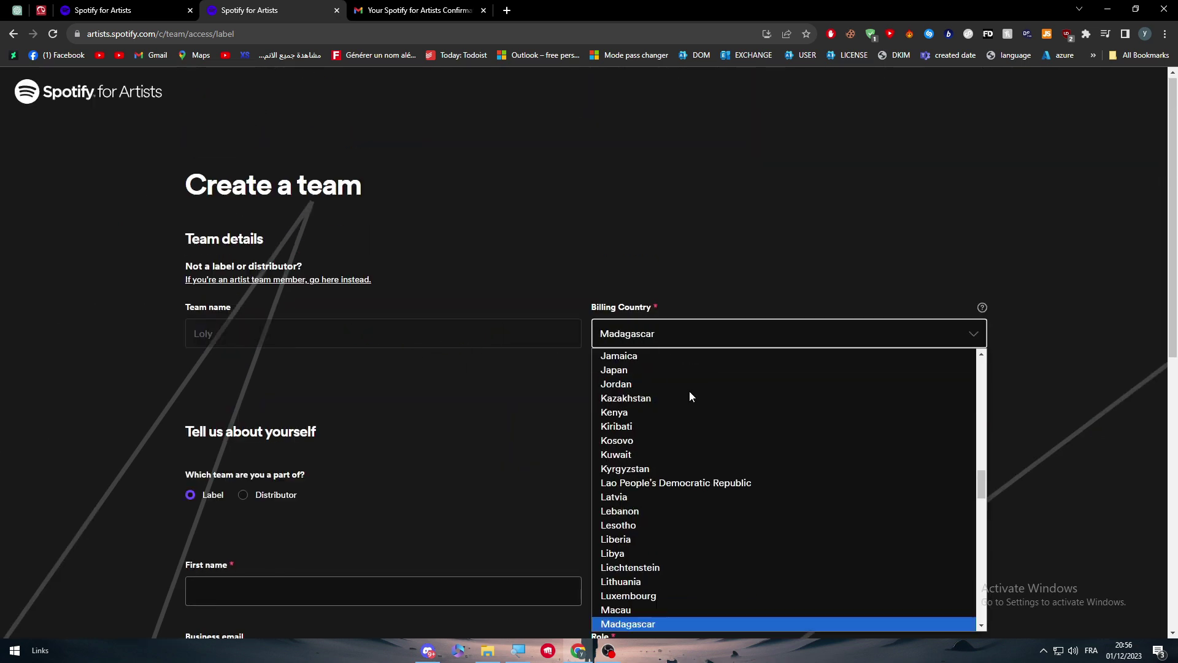
pyautogui.press('Down')
pyautogui.press('Down')
pyautogui.press('Down')
pyautogui.press('Down')
pyautogui.press('Down')
pyautogui.press('Down')
pyautogui.press('Down')
pyautogui.press('Down')
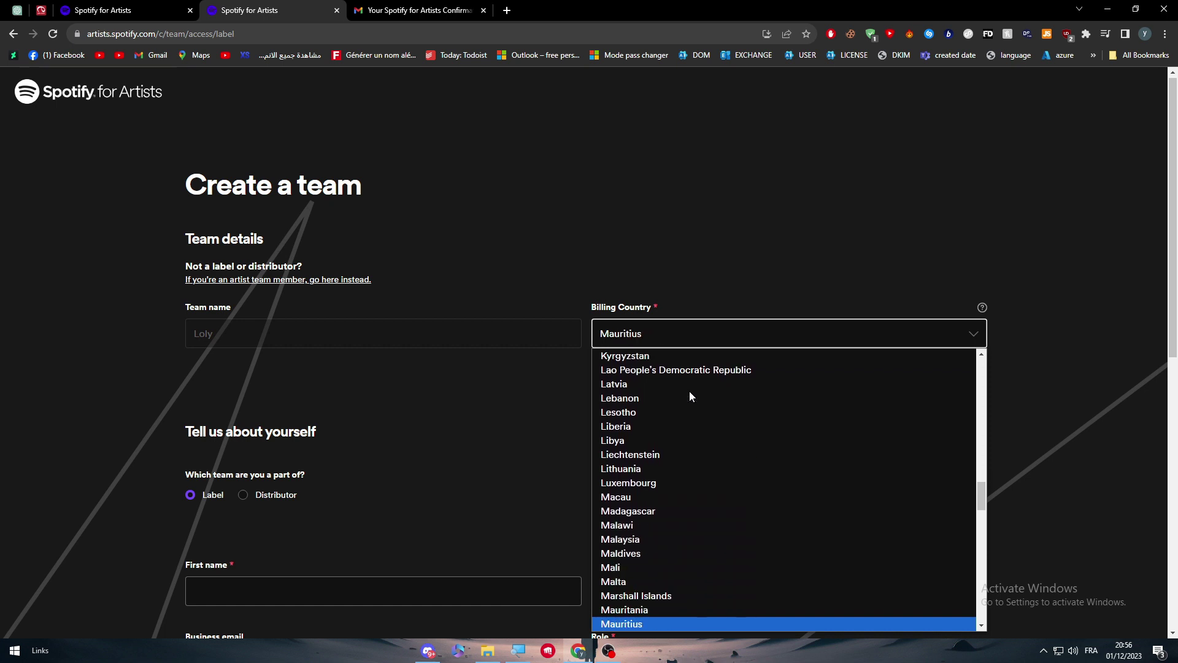
pyautogui.press('Down')
pyautogui.press('Down')
pyautogui.press('Down')
pyautogui.press('Down')
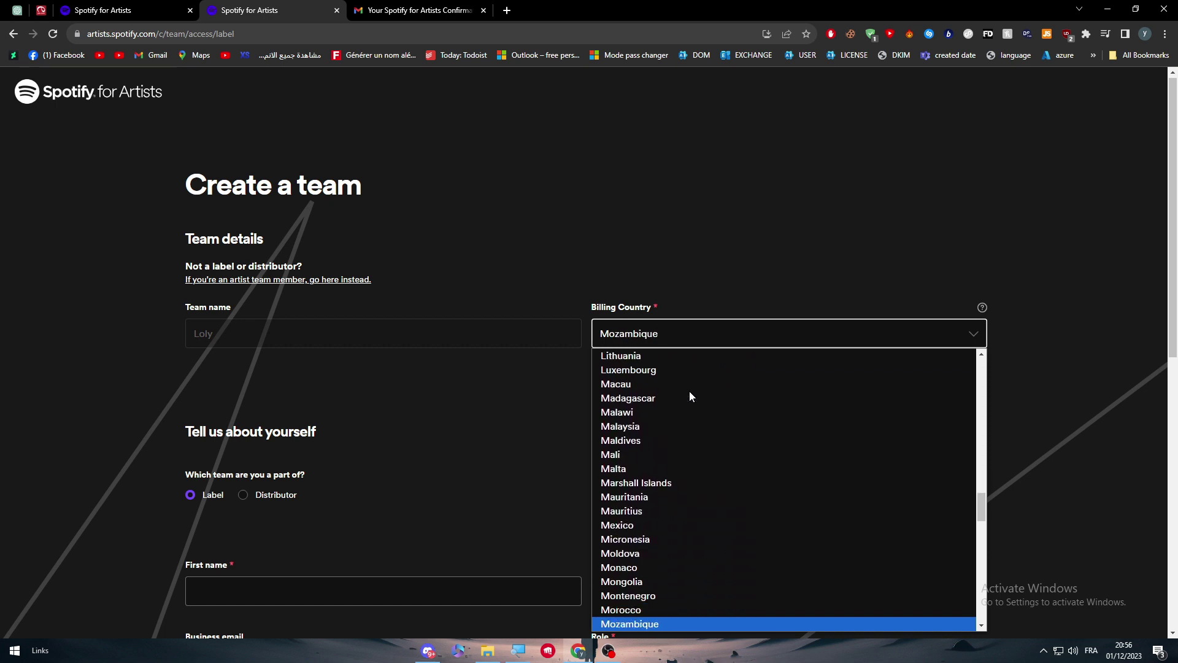
pyautogui.press('Return')
pyautogui.scroll(-4, 649, 398)
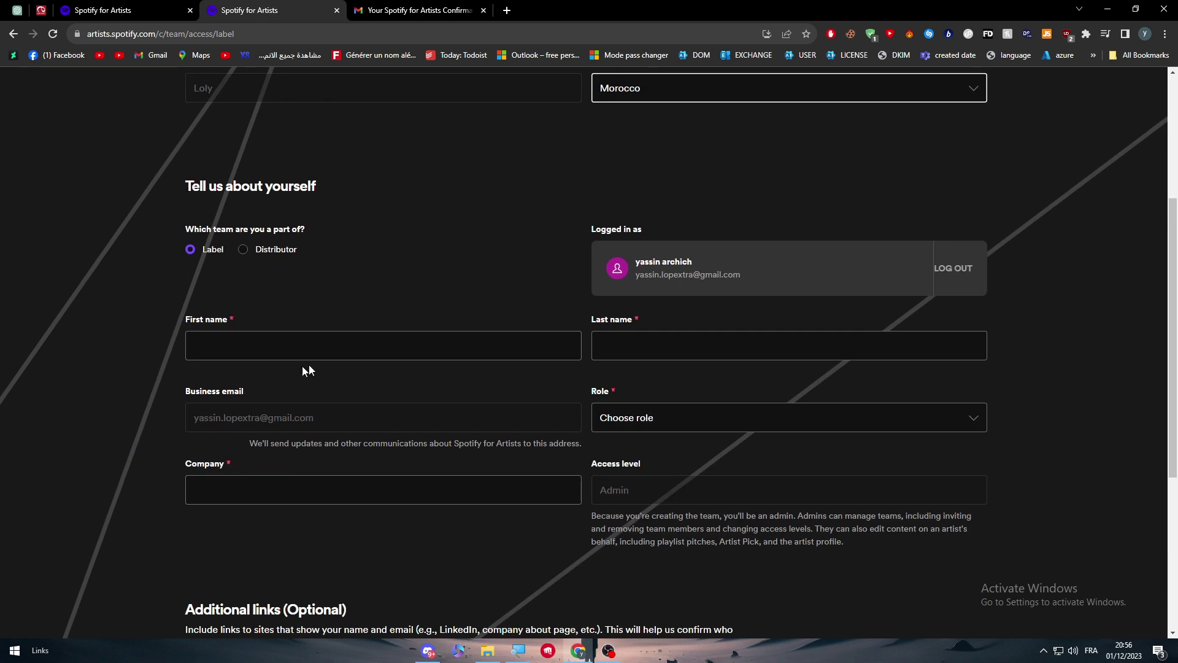
pyautogui.click(316, 347)
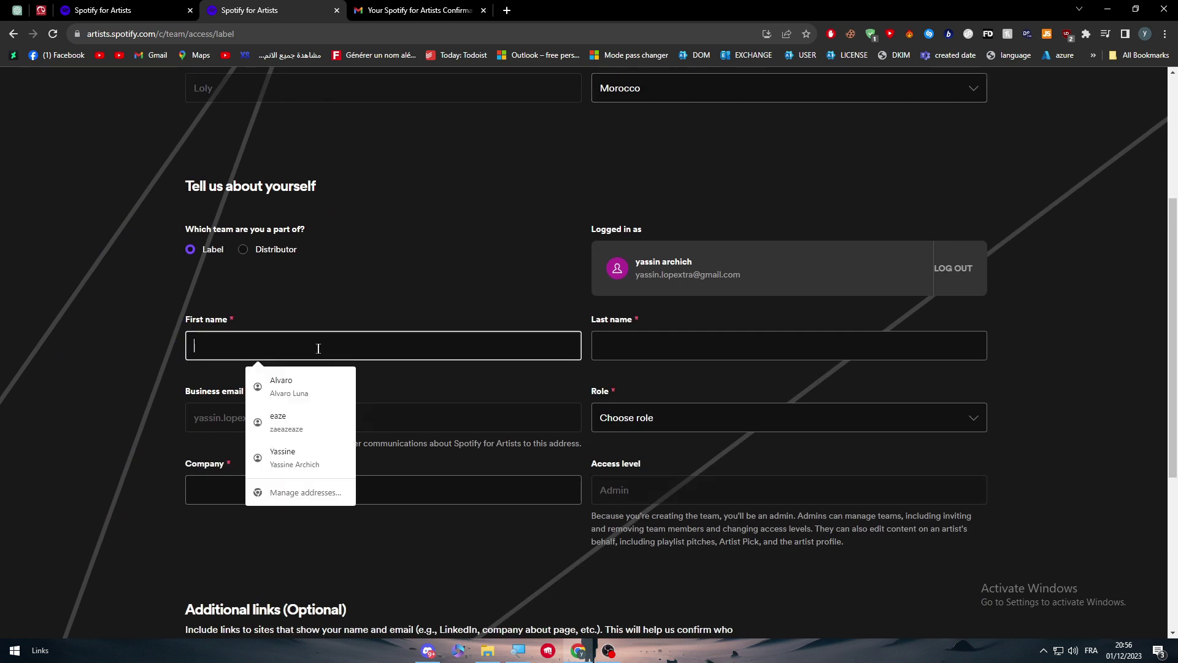
pyautogui.click(296, 377)
# - Choose role Manager, enter company 'Titan ltd', and go to the next step
pyautogui.click(657, 423)
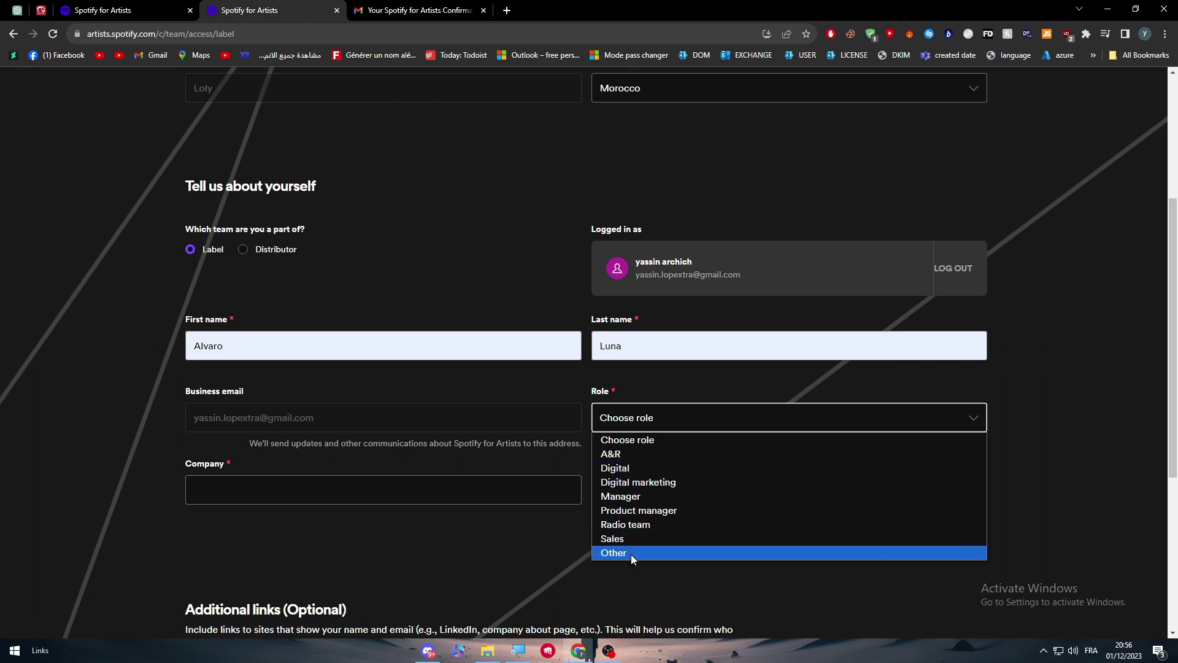
pyautogui.click(631, 496)
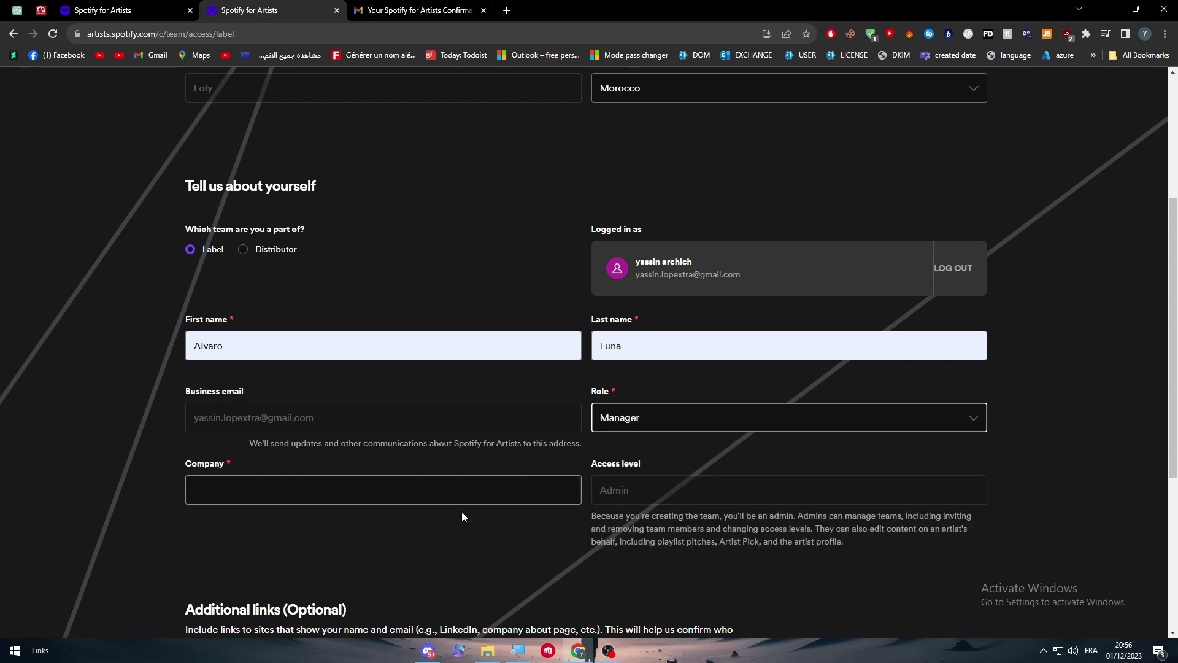
pyautogui.scroll(-2, 462, 517)
pyautogui.click(276, 368)
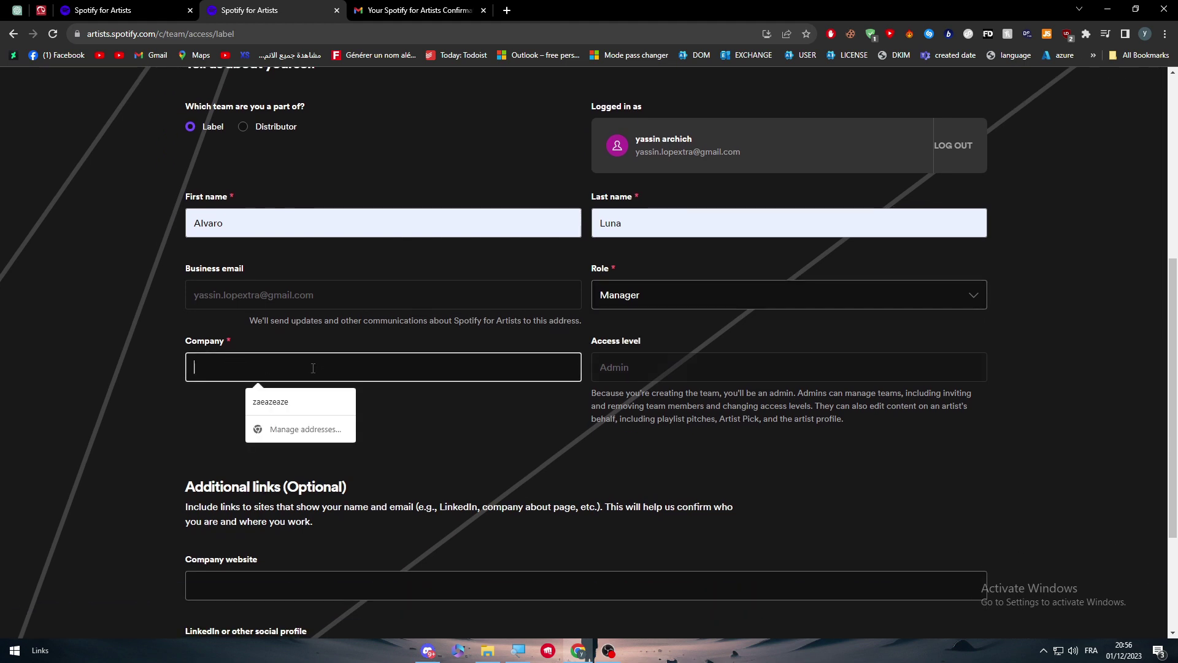
pyautogui.write('Titan ltd')
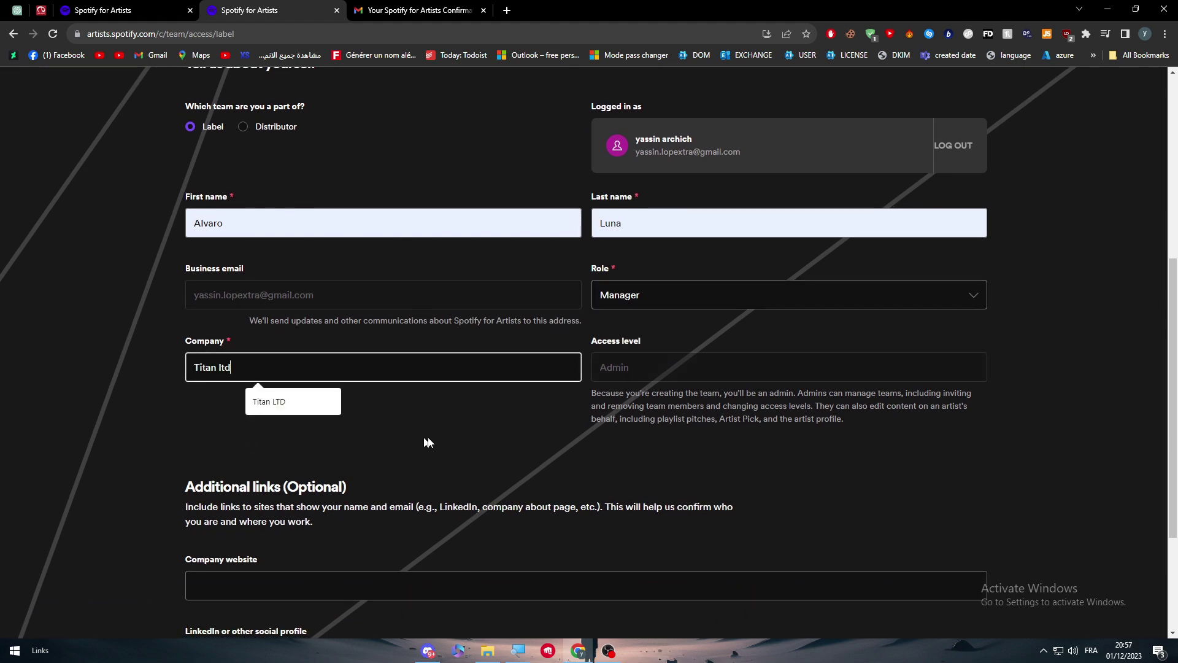
pyautogui.scroll(-3, 427, 442)
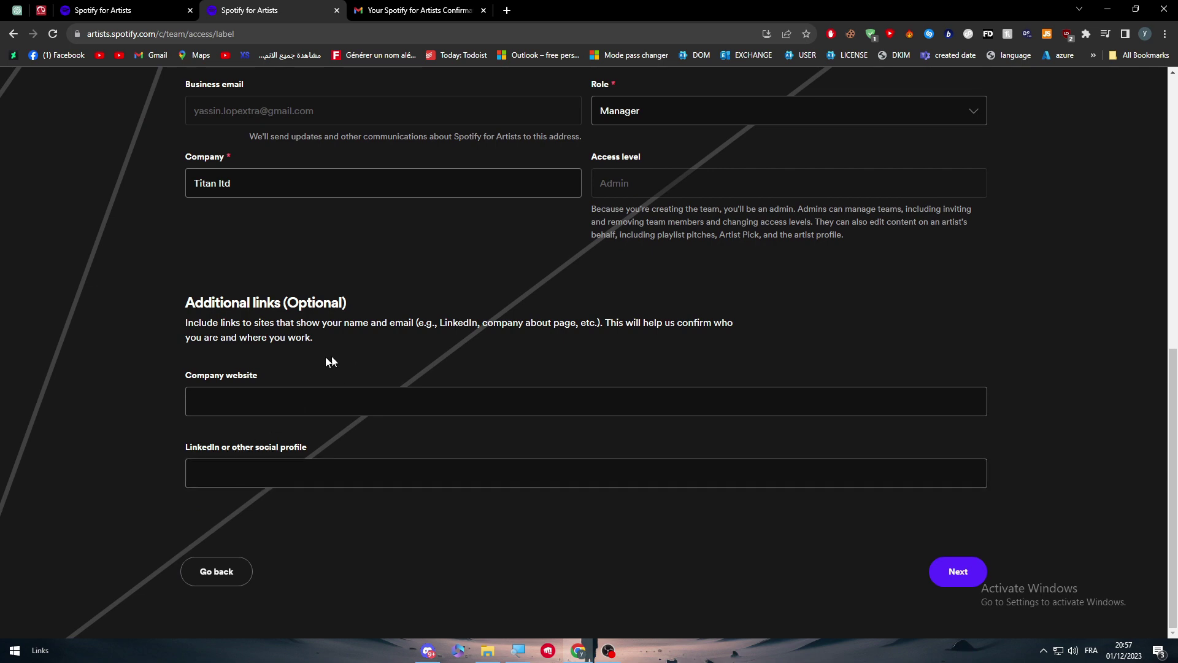
pyautogui.click(955, 569)
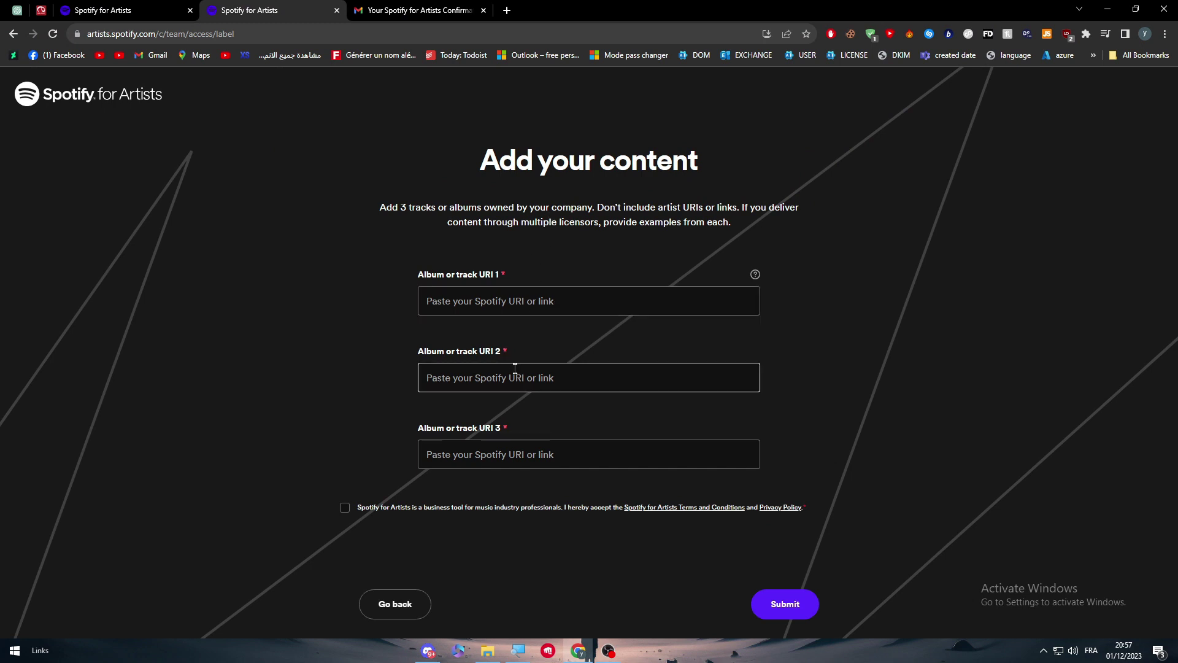
# - Accept the terms with the URI fields left blank, then reload the first Spotify for Artists tab
pyautogui.click(495, 457)
pyautogui.click(289, 424)
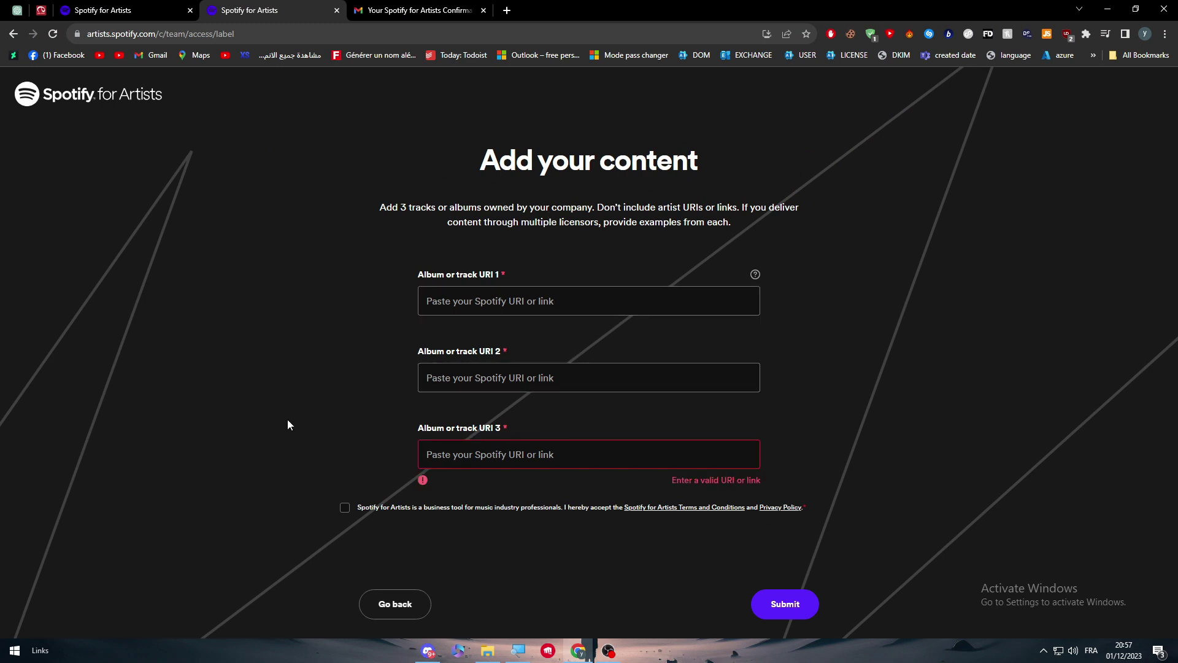
pyautogui.click(345, 507)
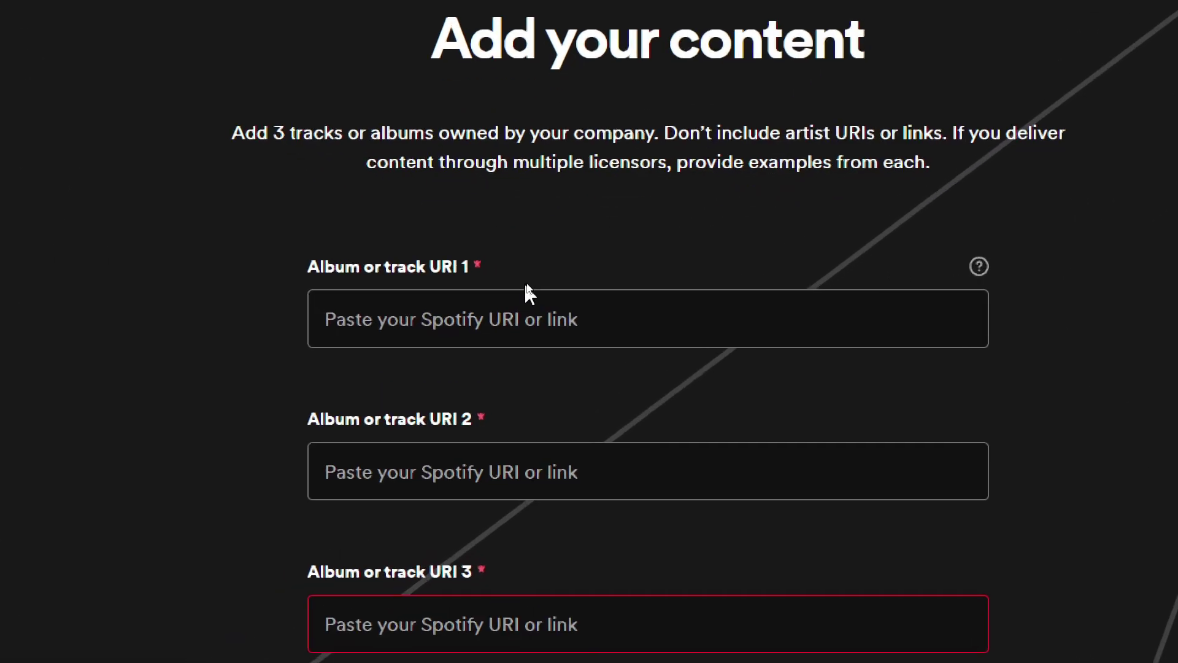
pyautogui.click(447, 379)
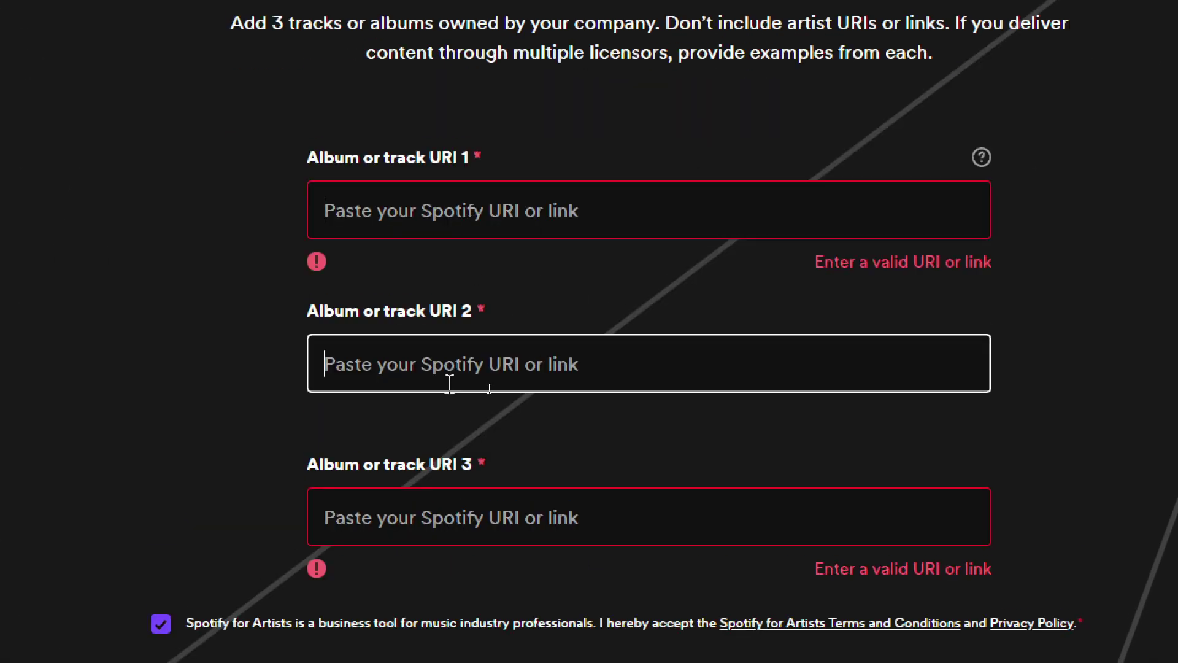
pyautogui.click(783, 415)
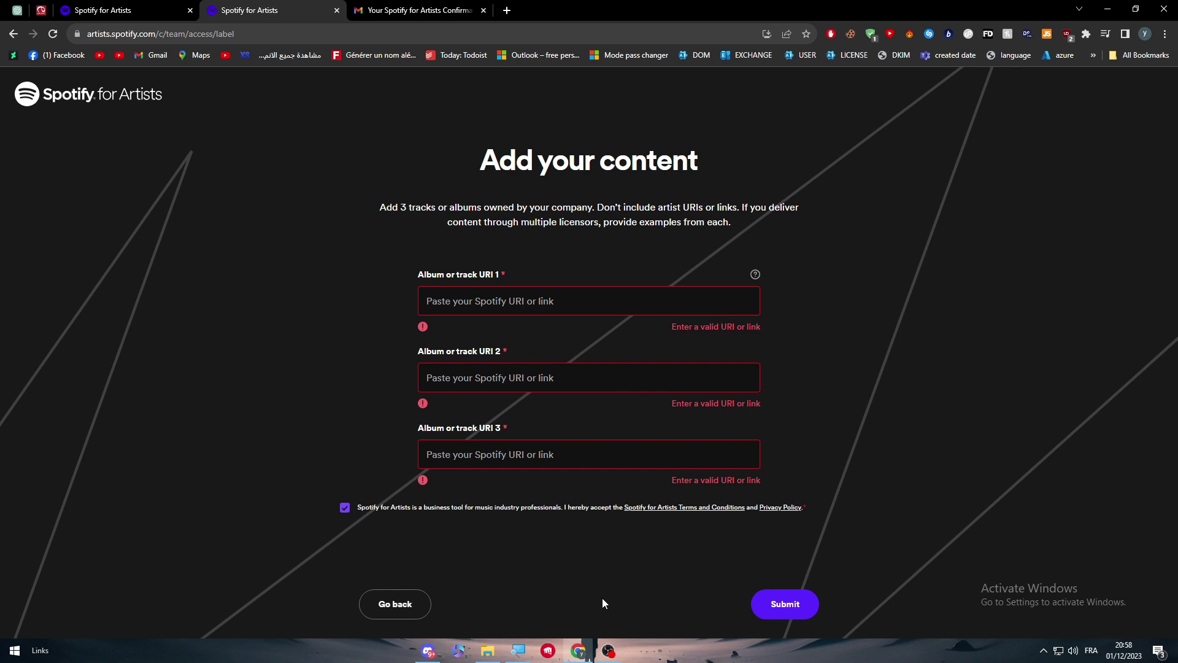
pyautogui.click(64, 95)
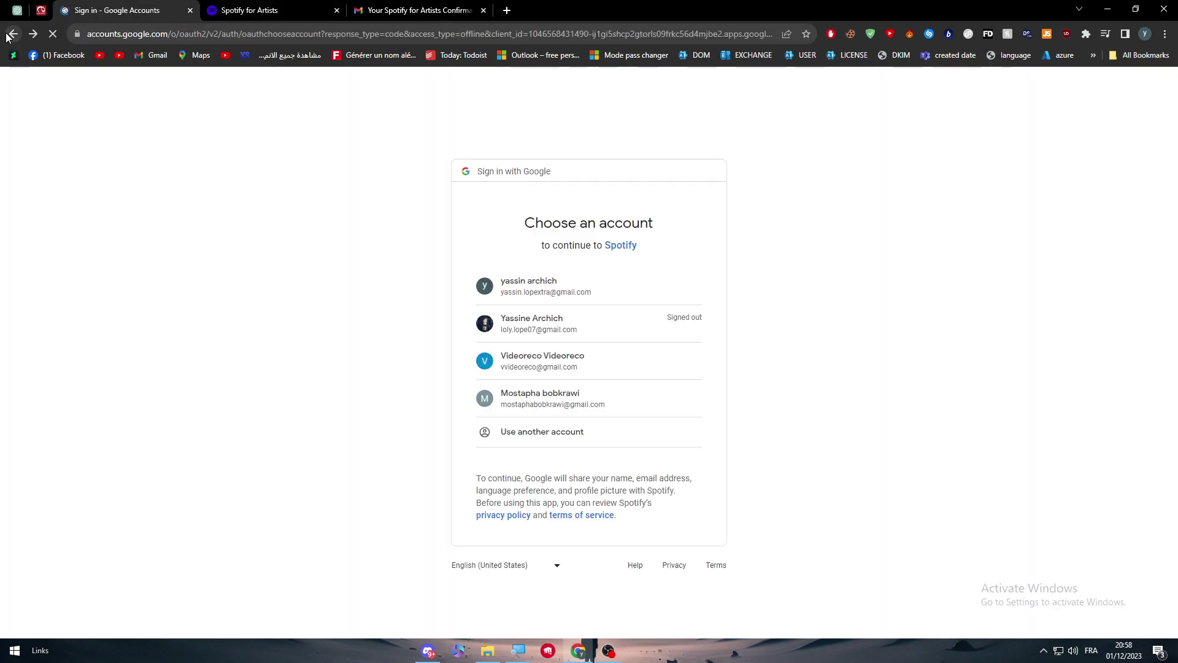
pyautogui.click(9, 36)
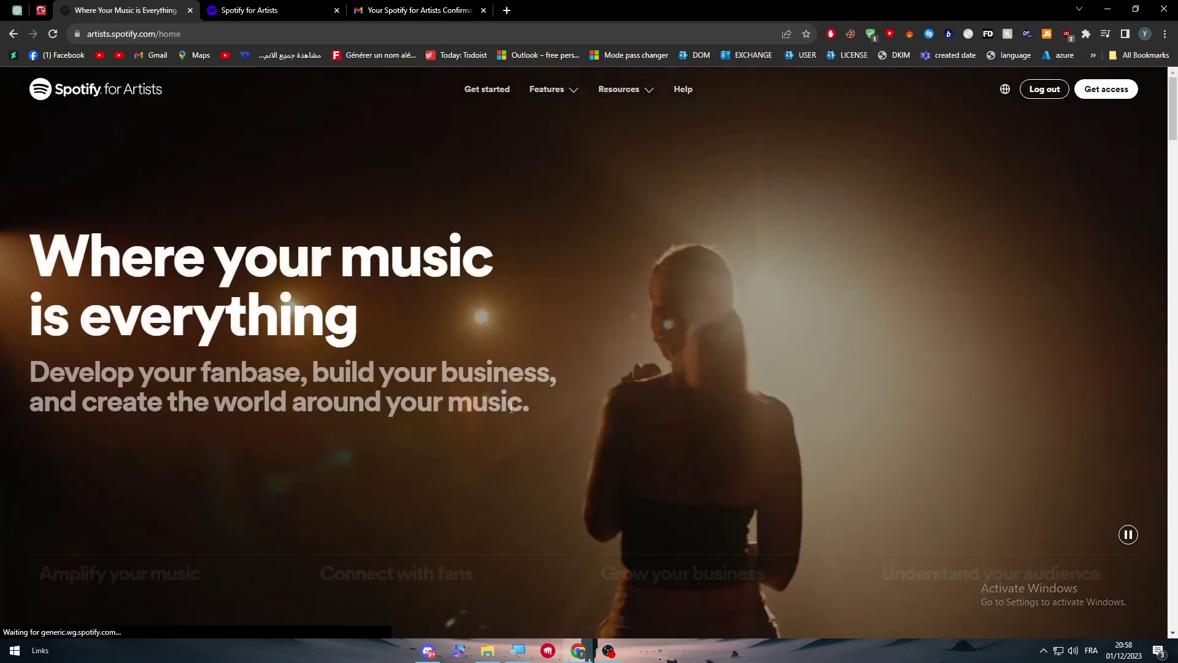
# - Scroll through the home page's feature sections and back to the top, then close the Gmail confirmation-code tab
pyautogui.scroll(3, 644, 411)
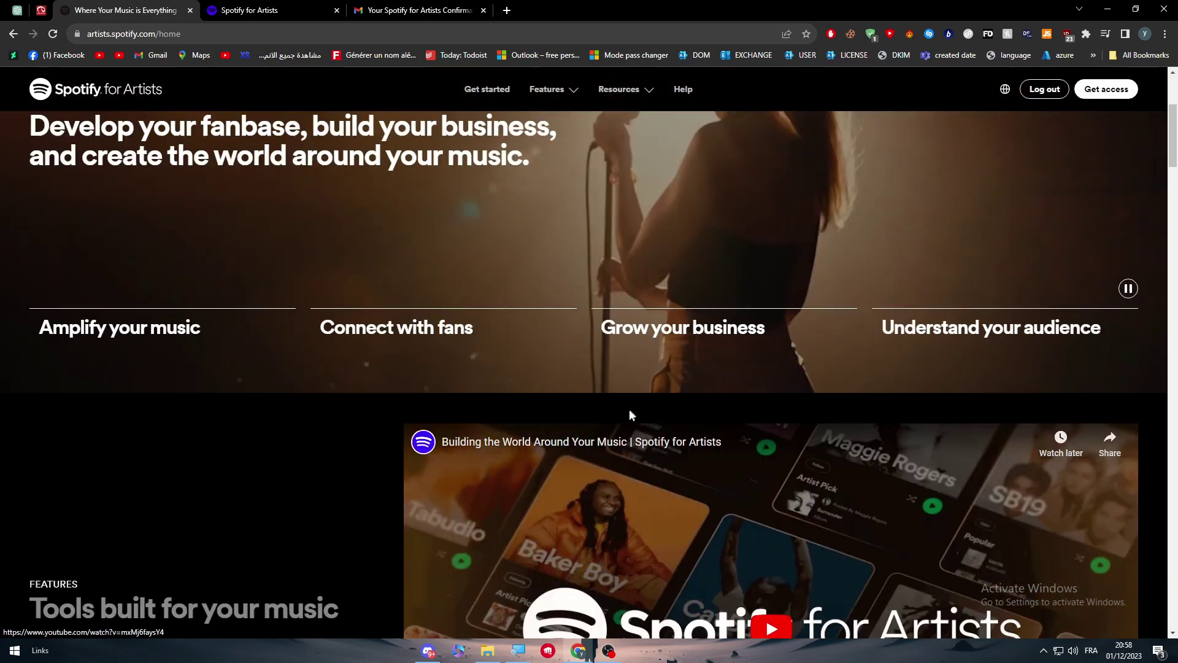
pyautogui.scroll(-15, 245, 491)
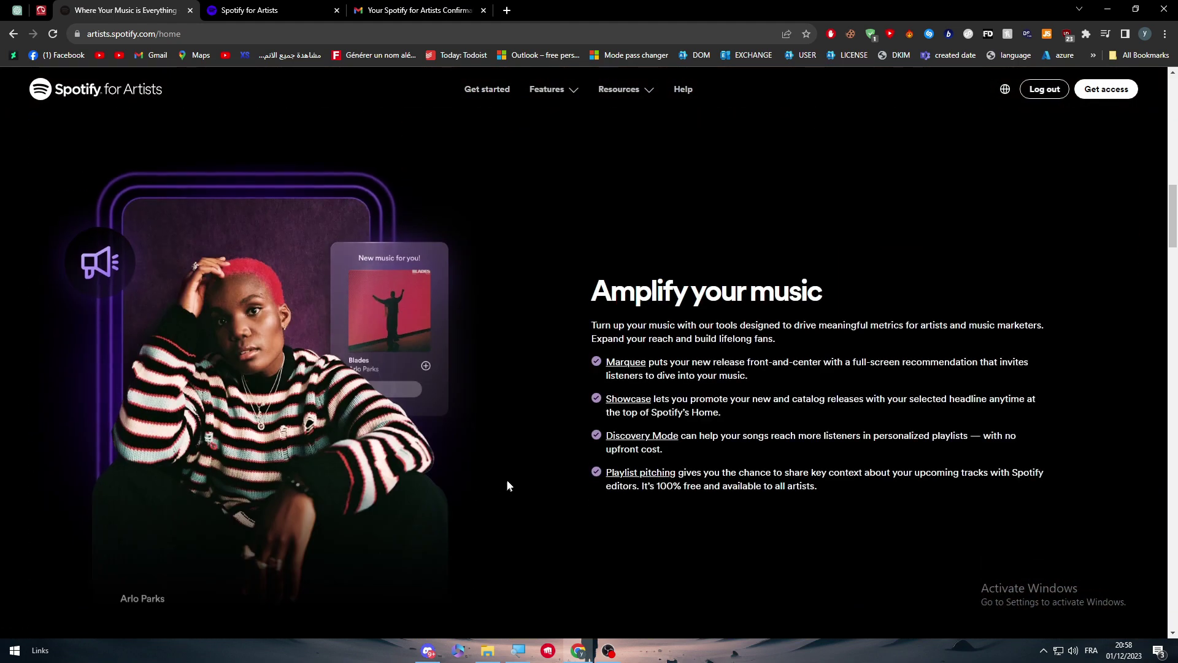
pyautogui.scroll(-1, 522, 471)
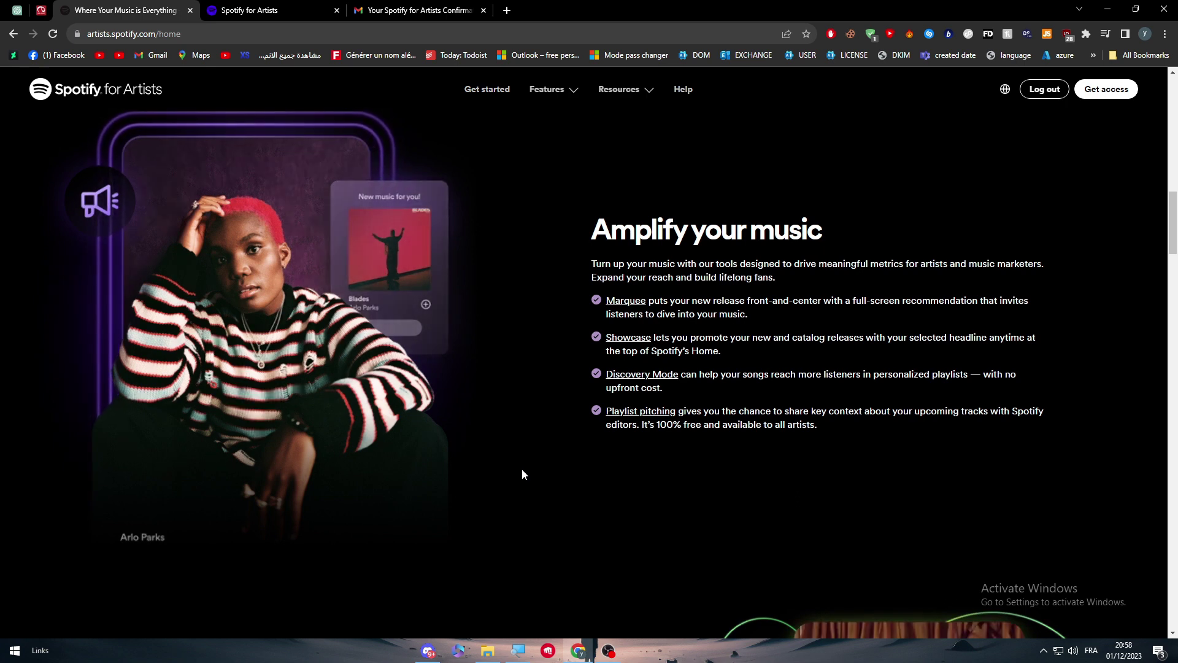
pyautogui.scroll(-6, 644, 349)
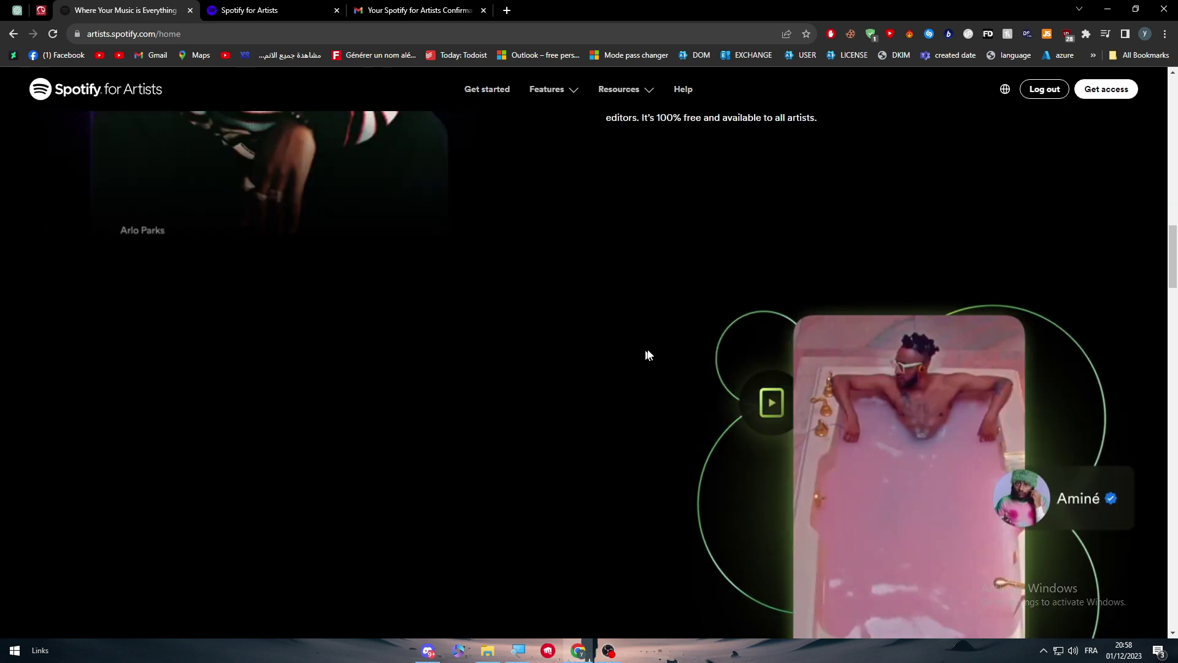
pyautogui.scroll(-8, 679, 398)
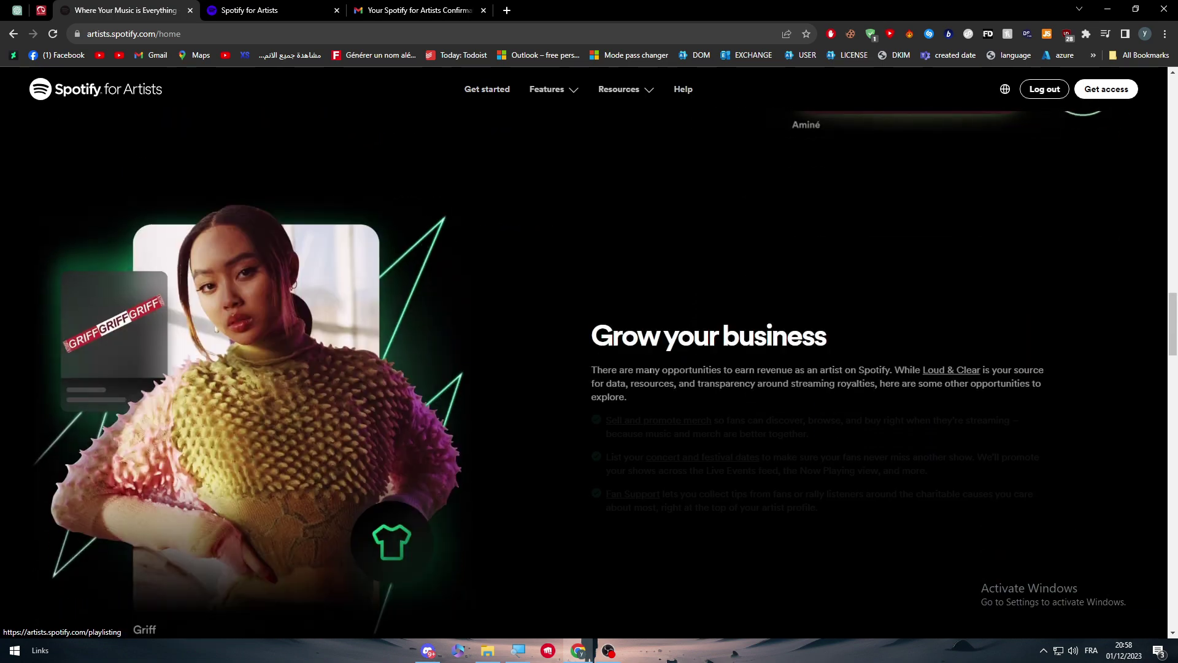
pyautogui.scroll(-7, 634, 456)
pyautogui.scroll(-7, 635, 447)
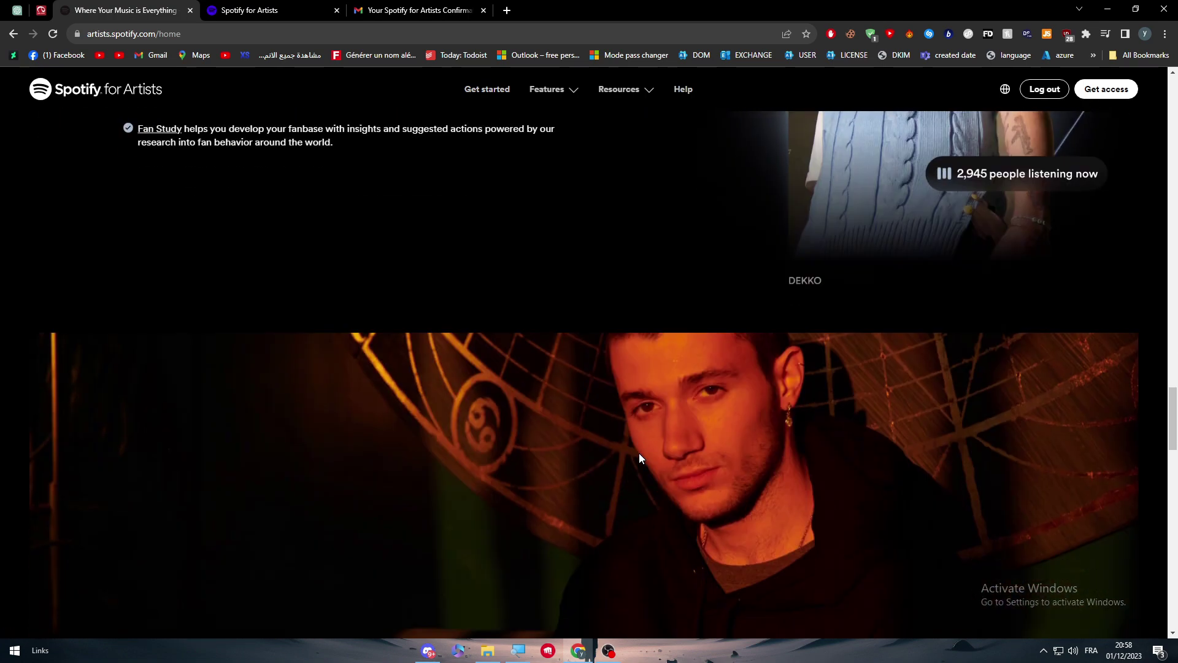
pyautogui.scroll(8, 643, 454)
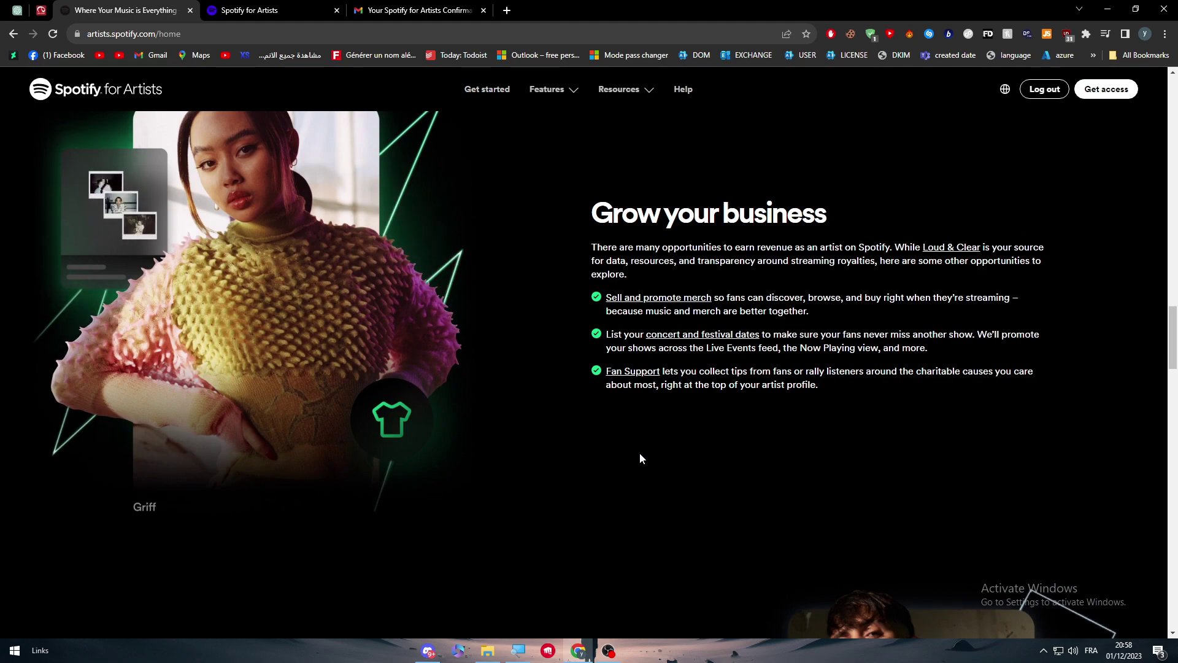
pyautogui.scroll(15, 638, 454)
pyautogui.scroll(15, 634, 452)
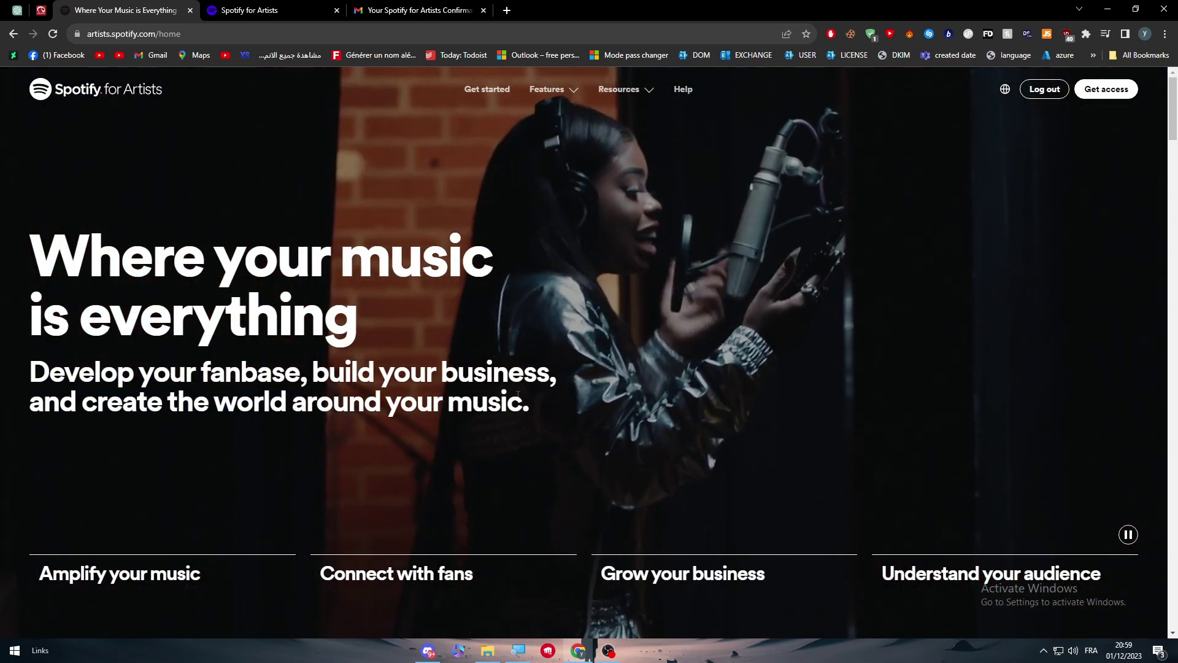
pyautogui.click(482, 11)
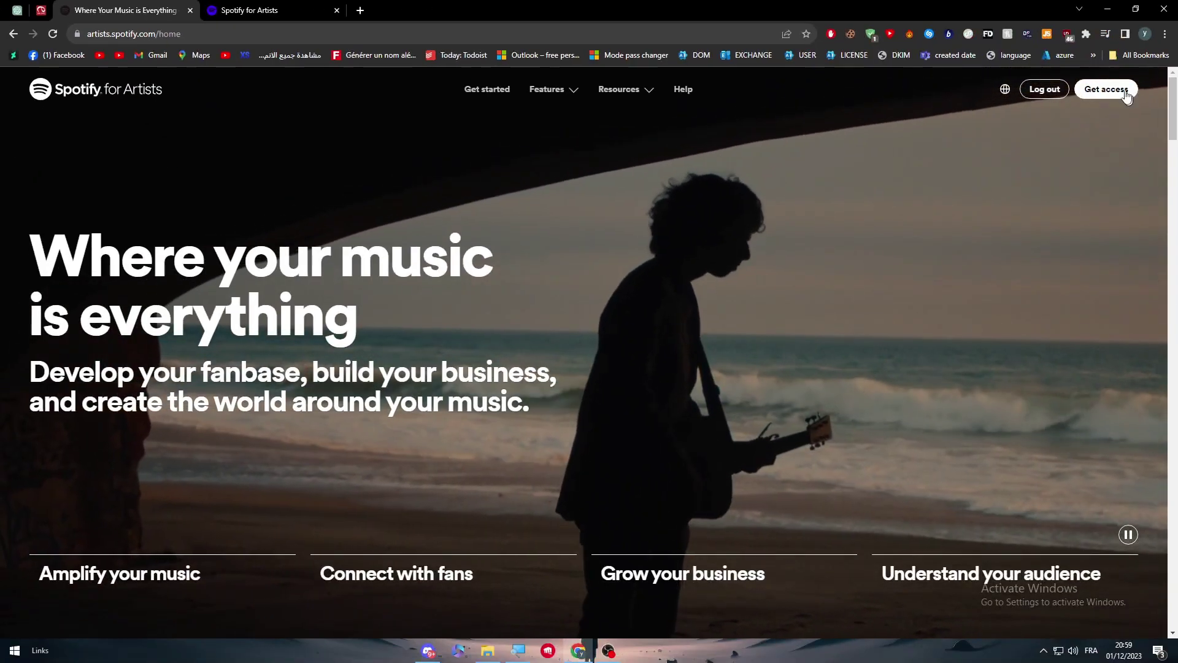
# - Under Get access, choose the Artist or manager path and continue to claim an artist profile
pyautogui.click(1107, 89)
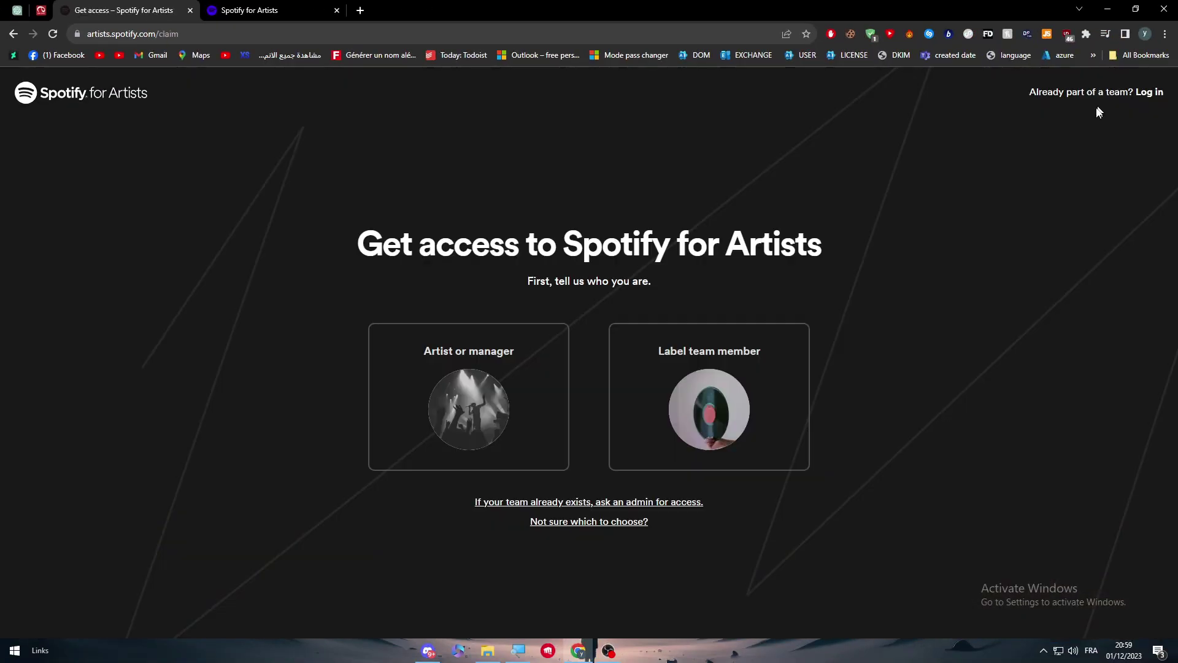
pyautogui.click(413, 389)
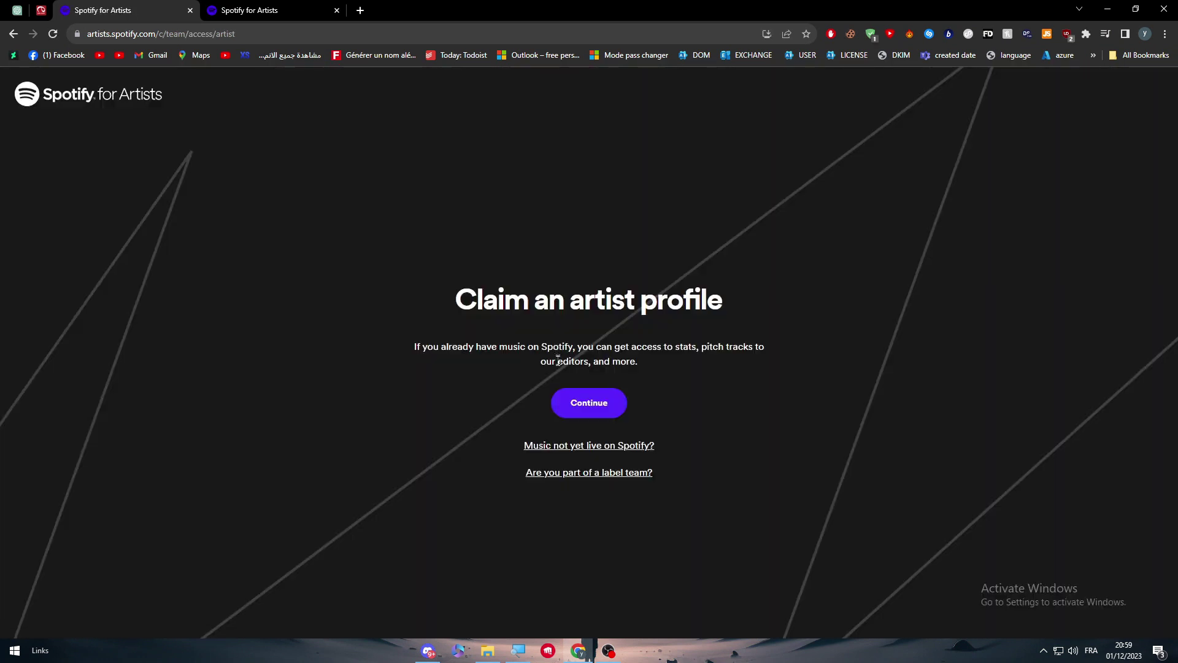
pyautogui.click(589, 403)
pyautogui.click(437, 523)
pyautogui.click(593, 400)
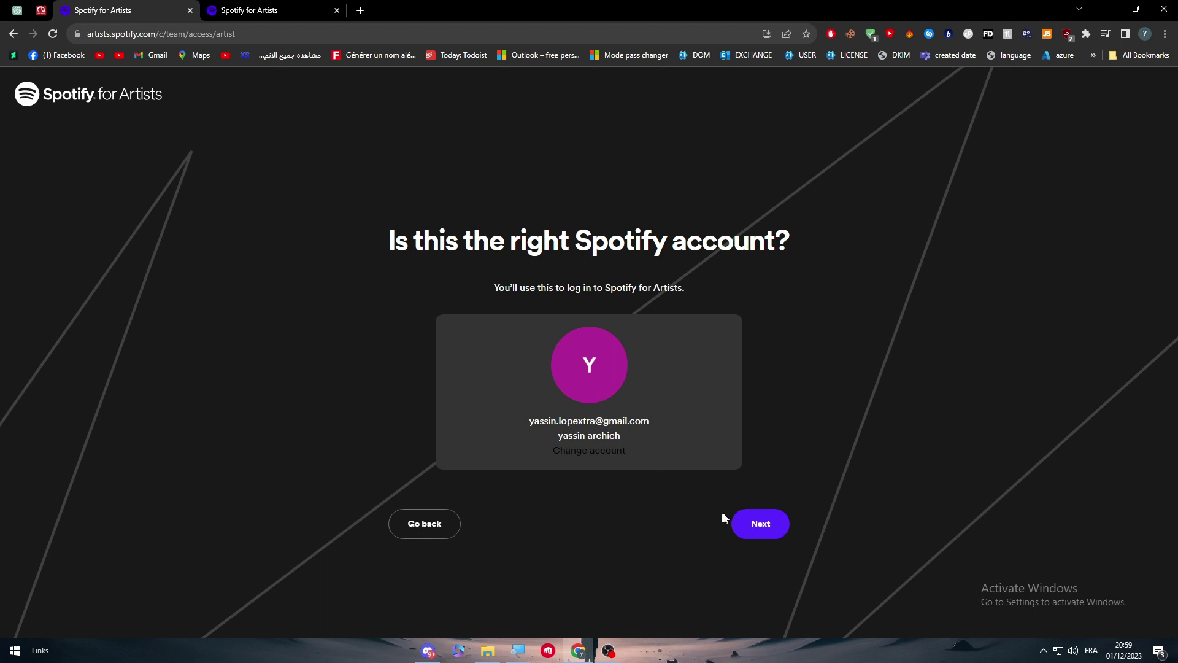
# - Confirm the logged-in Spotify account is correct and dismiss the artist search results
pyautogui.click(758, 523)
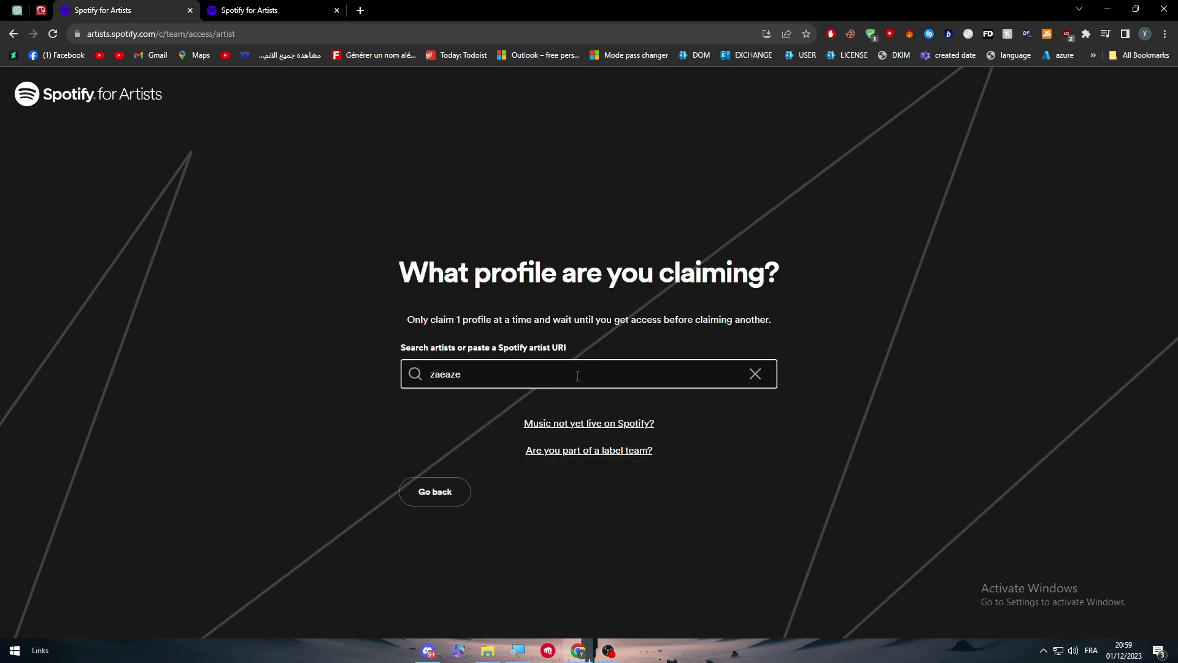
pyautogui.scroll(-5, 652, 488)
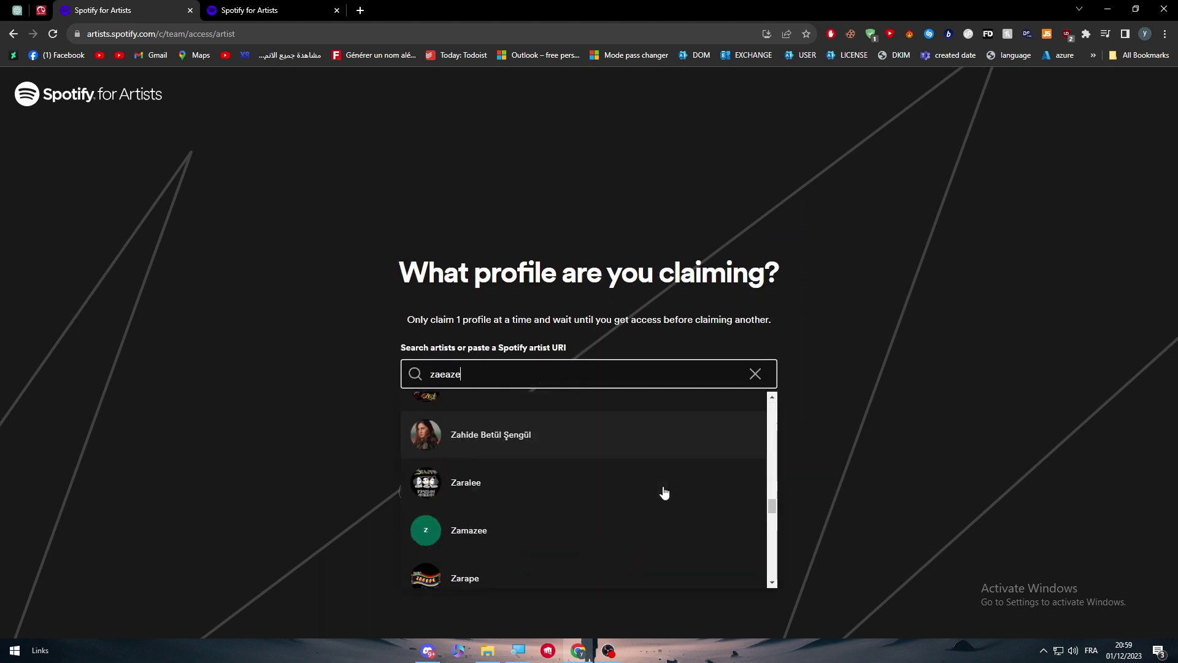
pyautogui.scroll(-3, 668, 500)
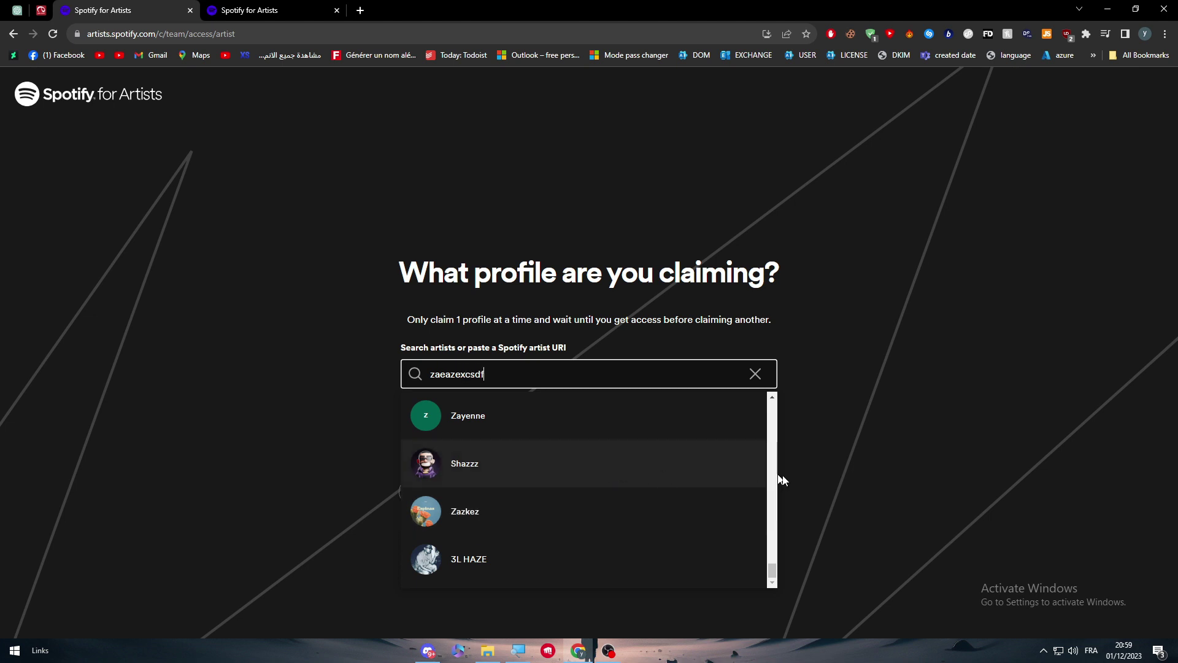
pyautogui.click(841, 466)
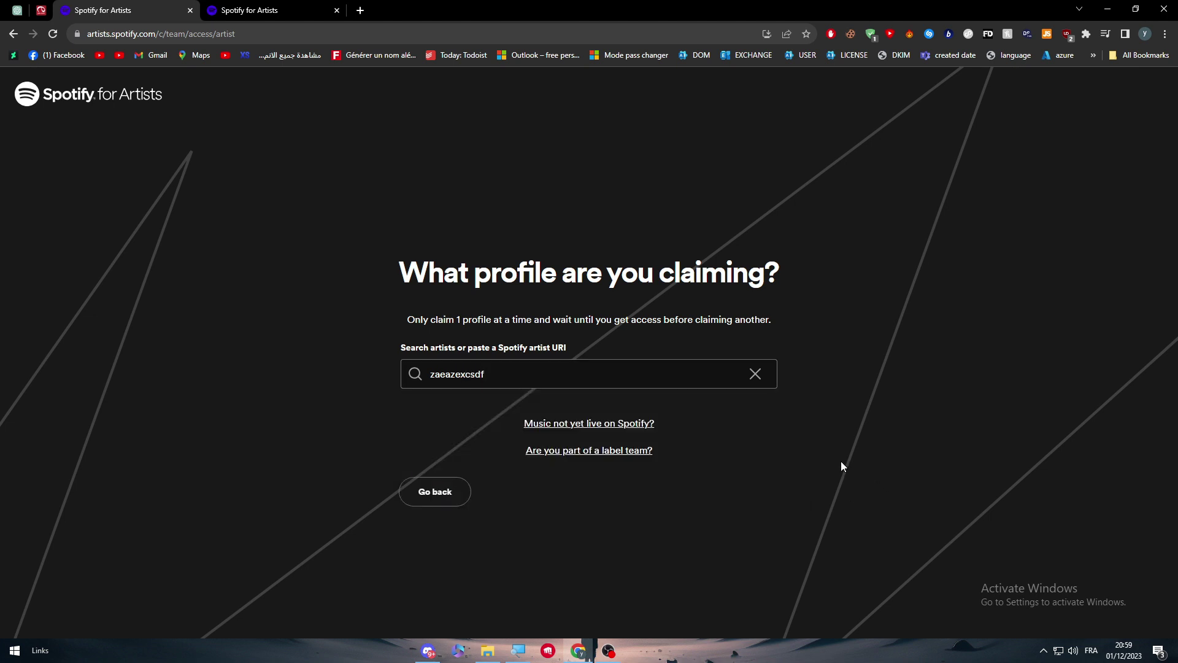